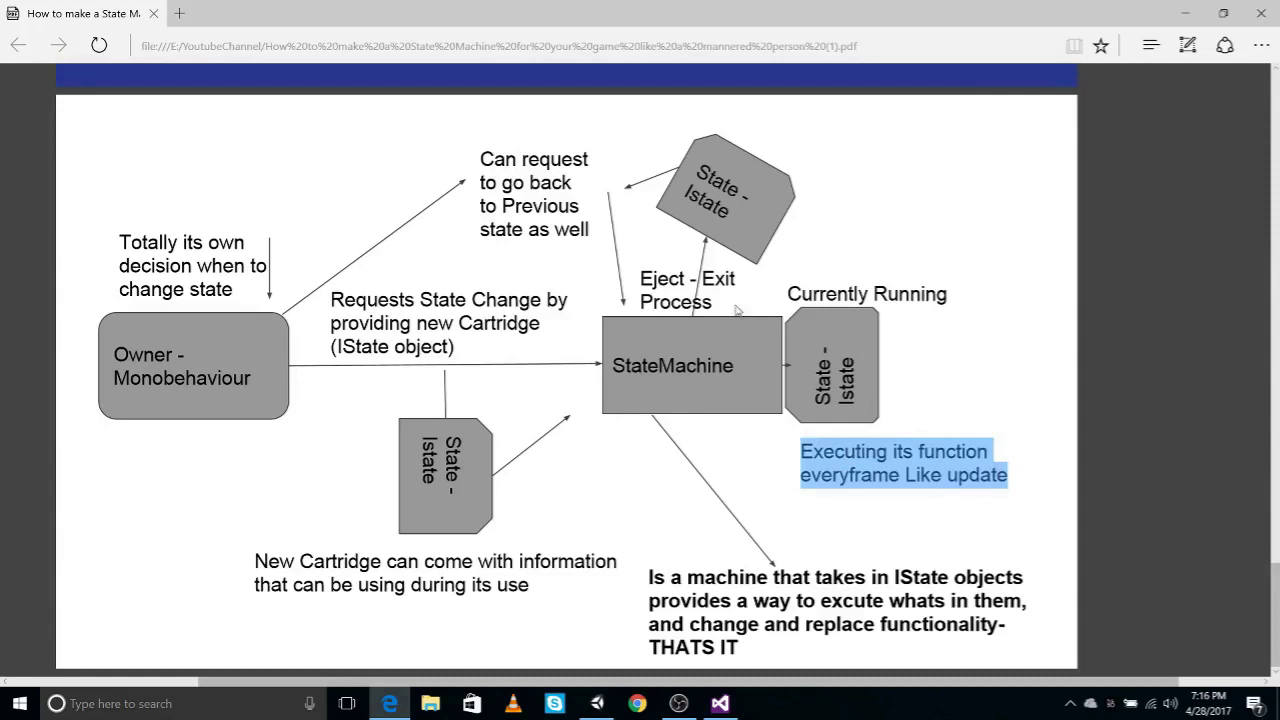
Step: Highlight the Eject - Exit Process and Owner - Monobehaviour labels on the state machine diagram
{"action": "left_click_drag", "start_coordinate": [715, 353], "coordinate": [612, 366]}
{"action": "left_click_drag", "start_coordinate": [702, 280], "coordinate": [699, 170]}
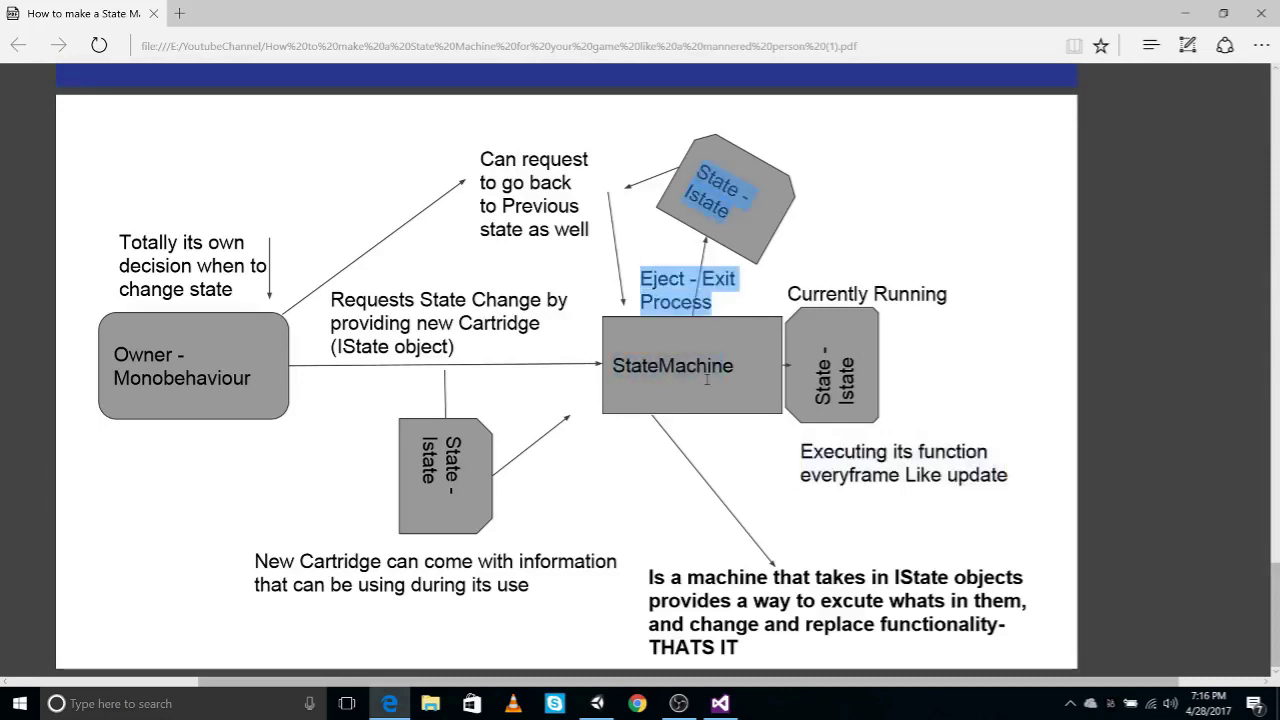
{"action": "left_click", "coordinate": [707, 379]}
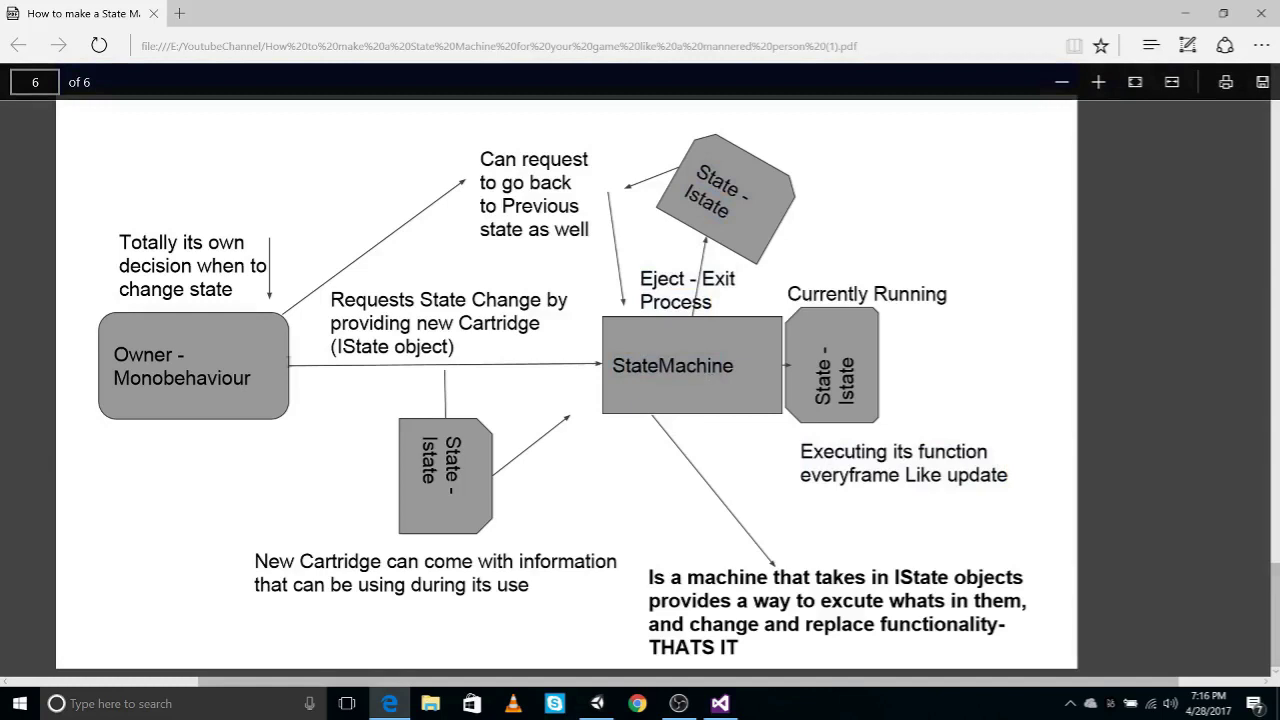
{"action": "left_click_drag", "start_coordinate": [115, 350], "coordinate": [275, 394]}
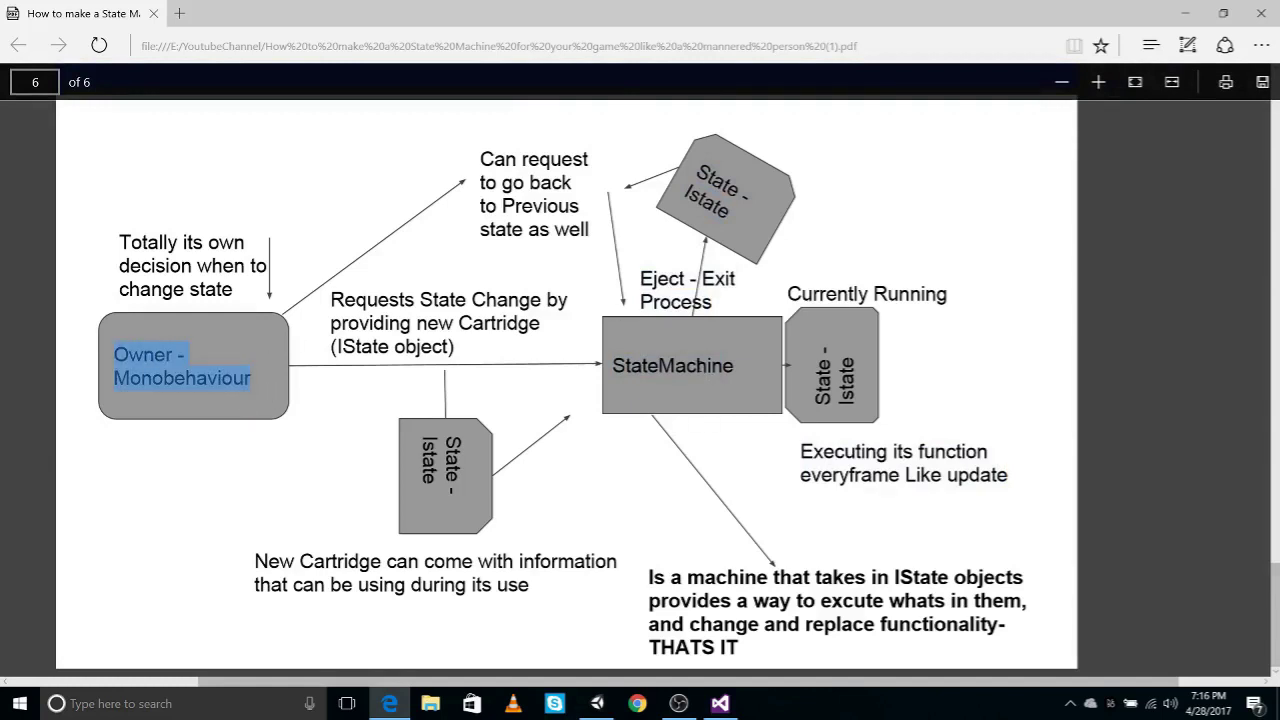
{"action": "key", "text": "Escape"}
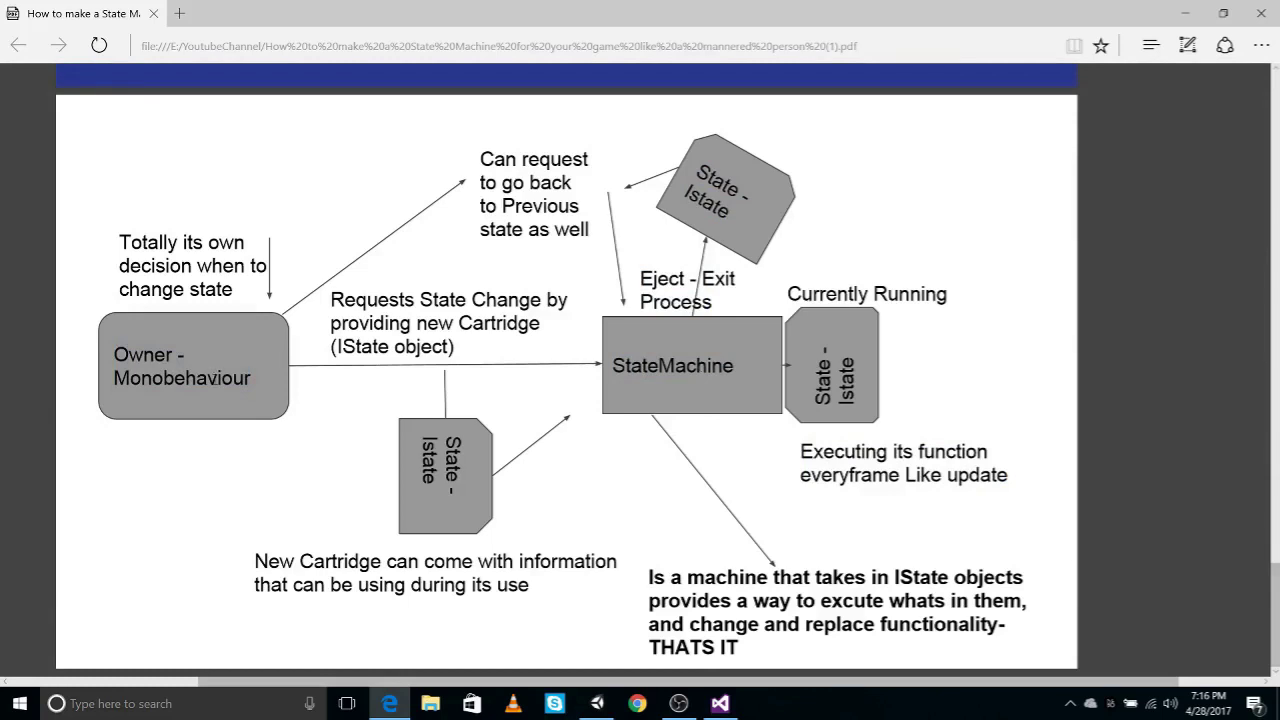
{"action": "left_click_drag", "start_coordinate": [247, 385], "coordinate": [433, 212]}
{"action": "left_click", "coordinate": [433, 212]}
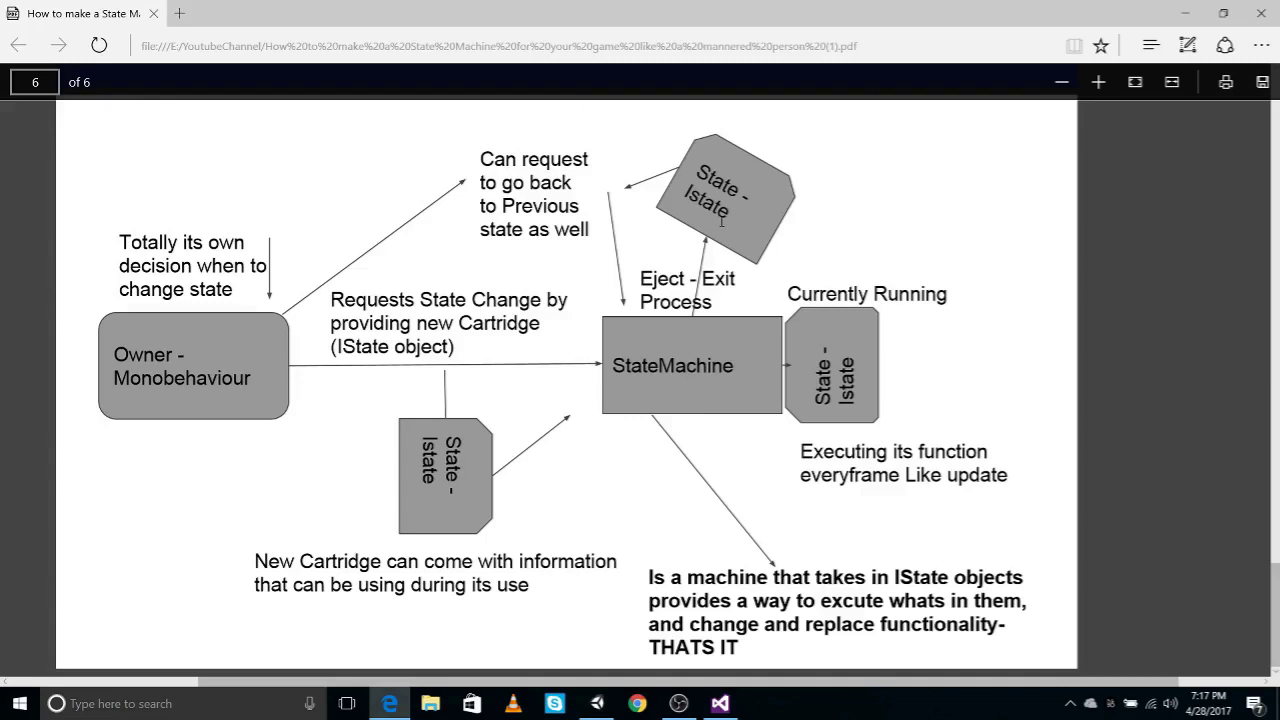
Step: Highlight the Owner, State - Istate and StateMachine paragraph, then return to the Unity editor
{"action": "left_click_drag", "start_coordinate": [113, 354], "coordinate": [250, 380]}
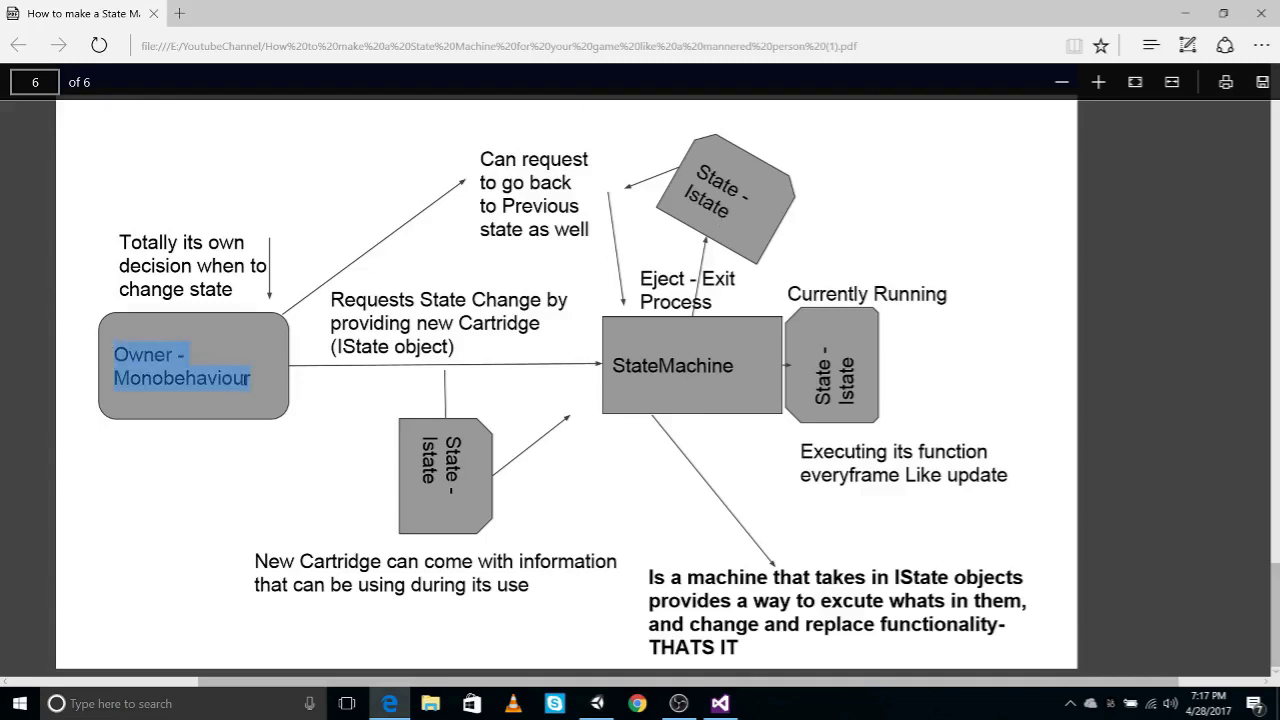
{"action": "left_click", "coordinate": [238, 381]}
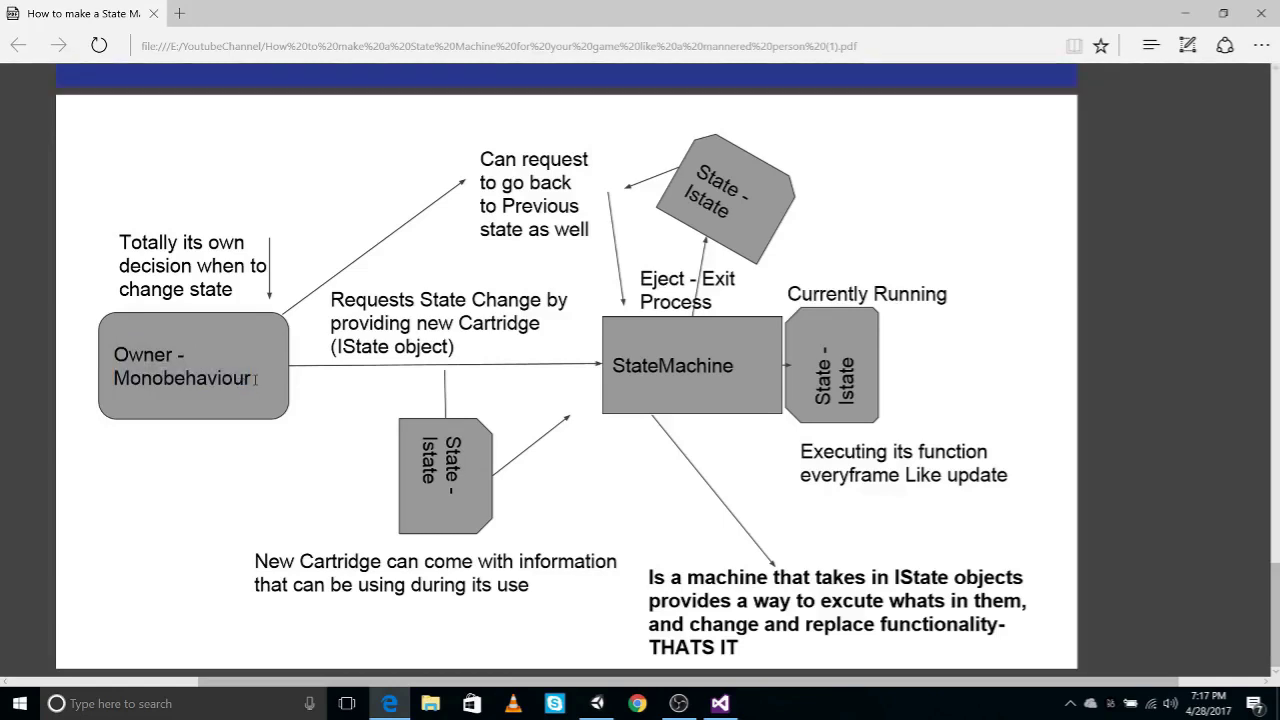
{"action": "left_click_drag", "start_coordinate": [713, 227], "coordinate": [696, 178]}
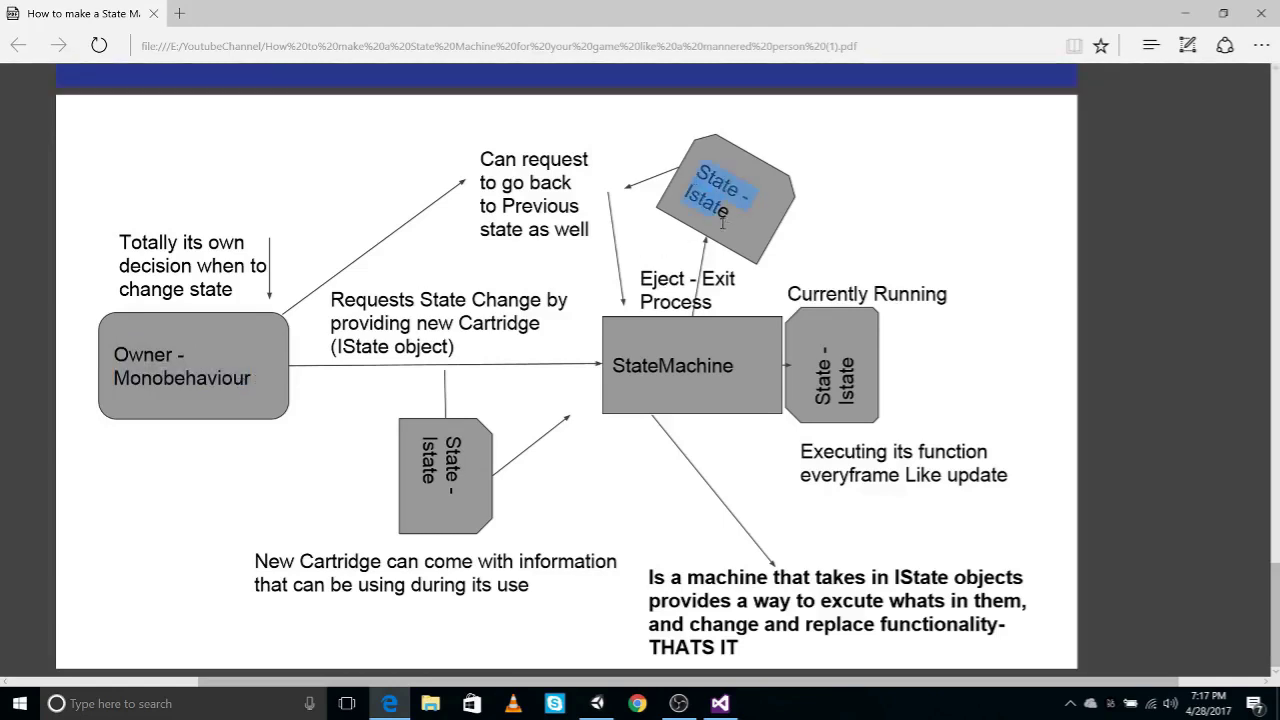
{"action": "left_click", "coordinate": [730, 228]}
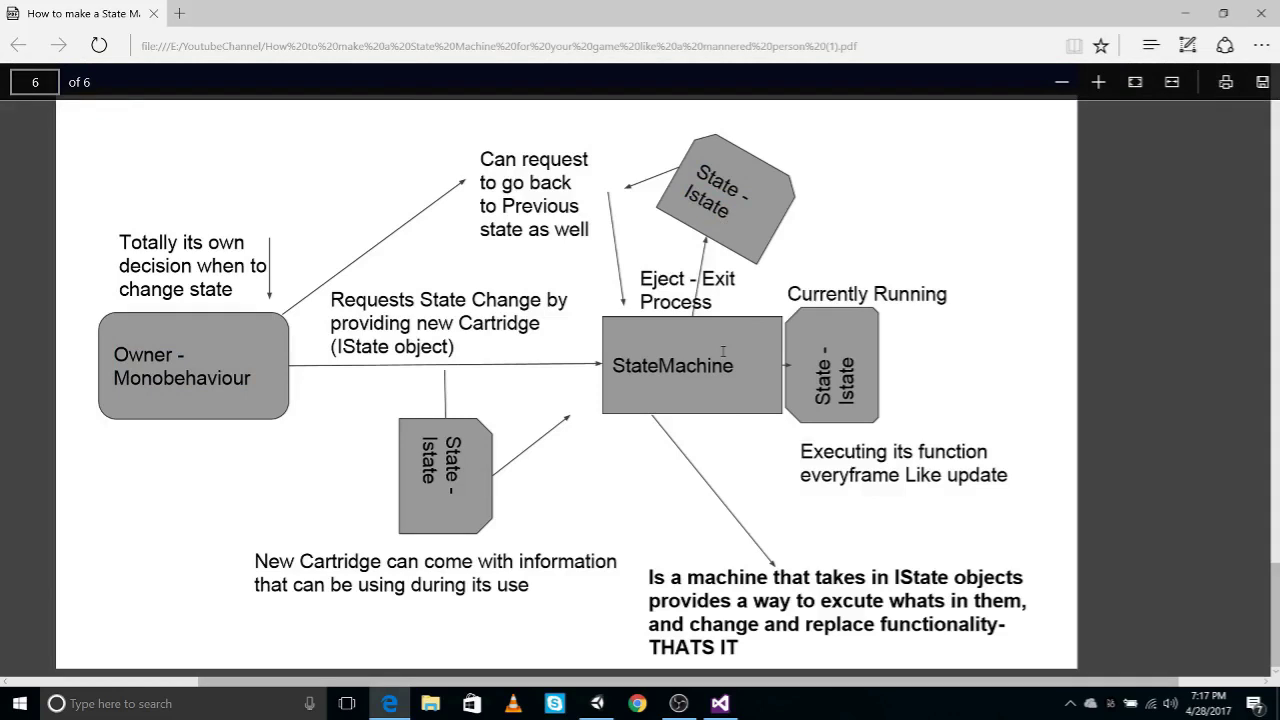
{"action": "mouse_move", "coordinate": [650, 576]}
{"action": "left_mouse_down"}
{"action": "mouse_move", "coordinate": [738, 661]}
{"action": "mouse_move", "coordinate": [668, 580]}
{"action": "left_mouse_up"}
{"action": "left_click", "coordinate": [740, 655]}
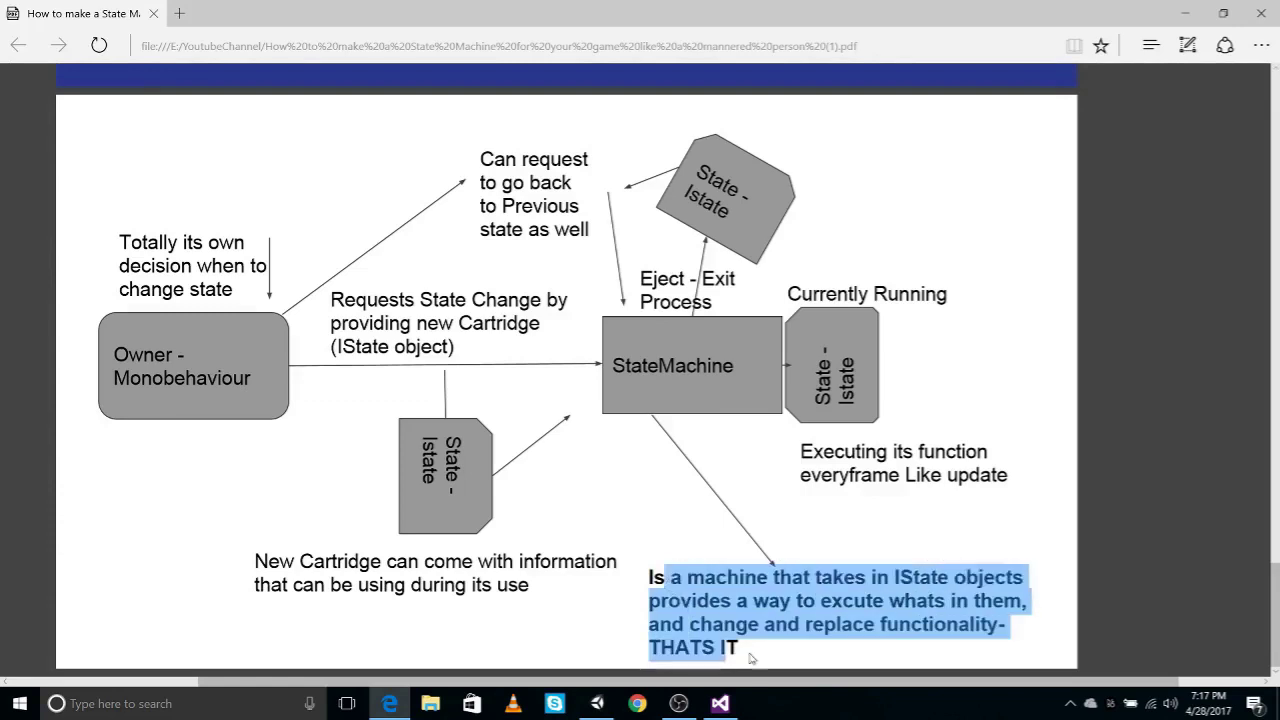
{"action": "left_click", "coordinate": [754, 659]}
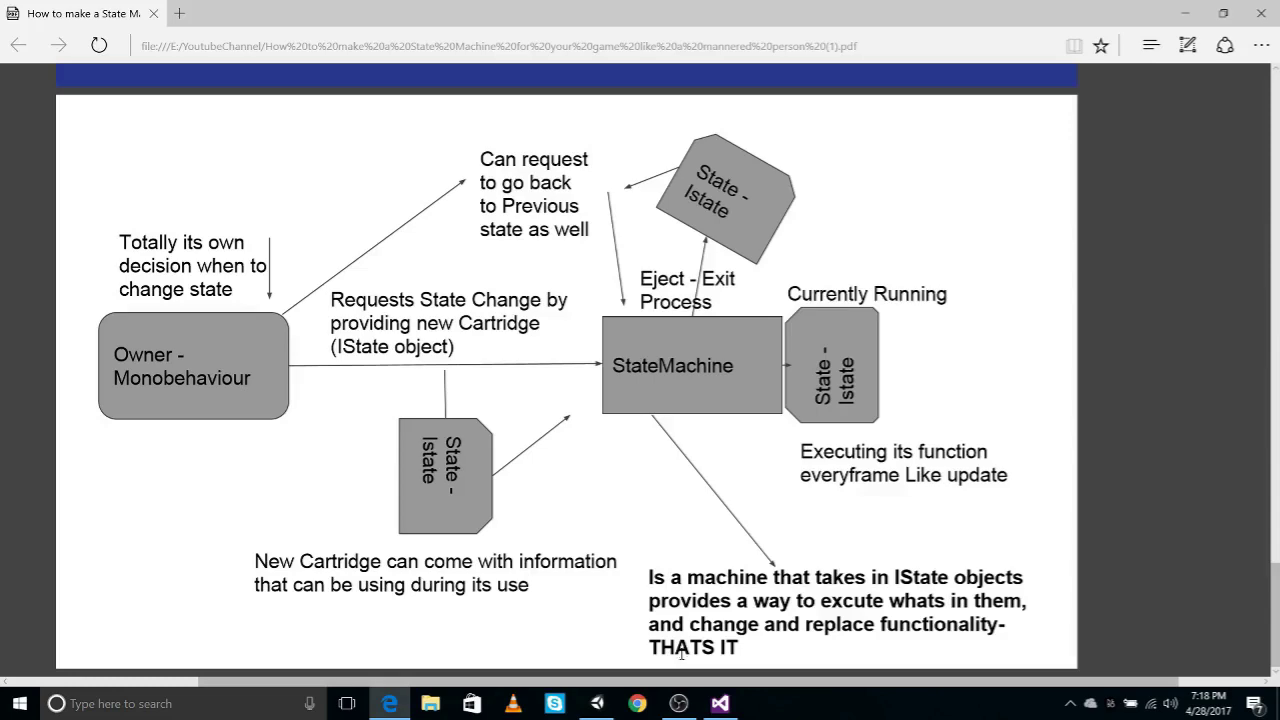
{"action": "left_click", "coordinate": [597, 703]}
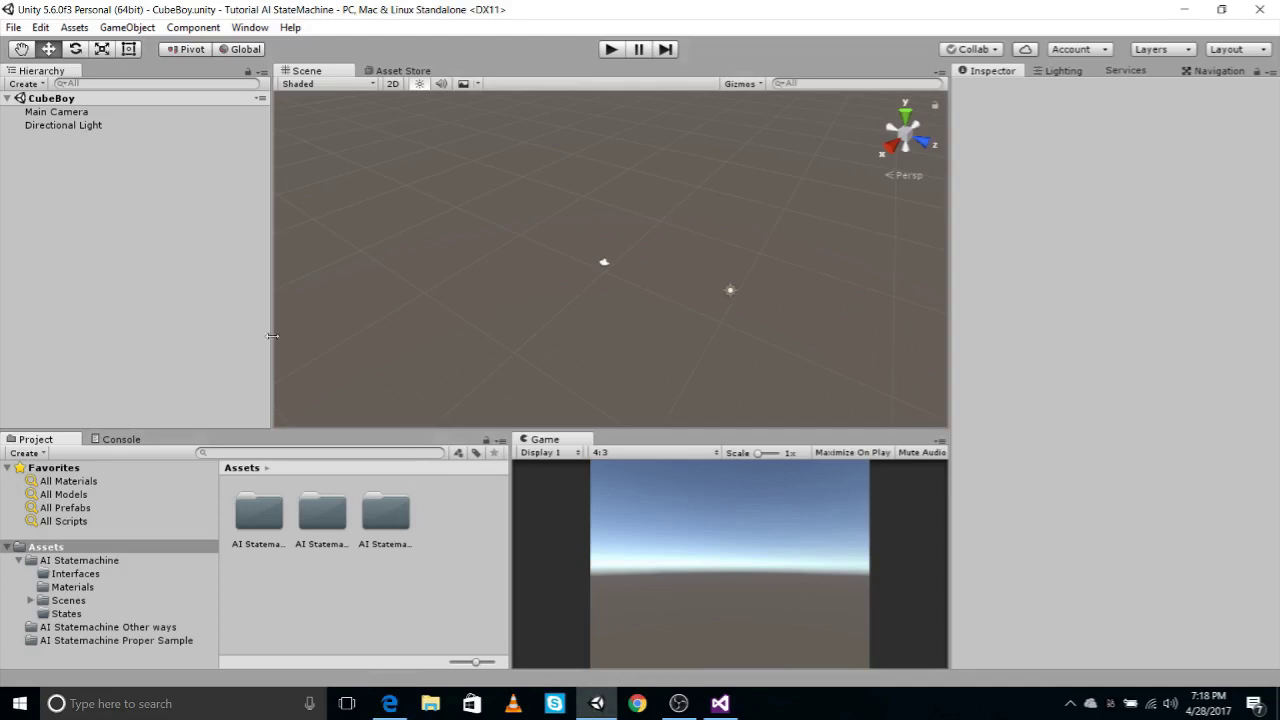
Step: Add a 3D Plane and a 3D Cube to the CubeBoy scene from the Hierarchy
{"action": "right_click", "coordinate": [87, 163]}
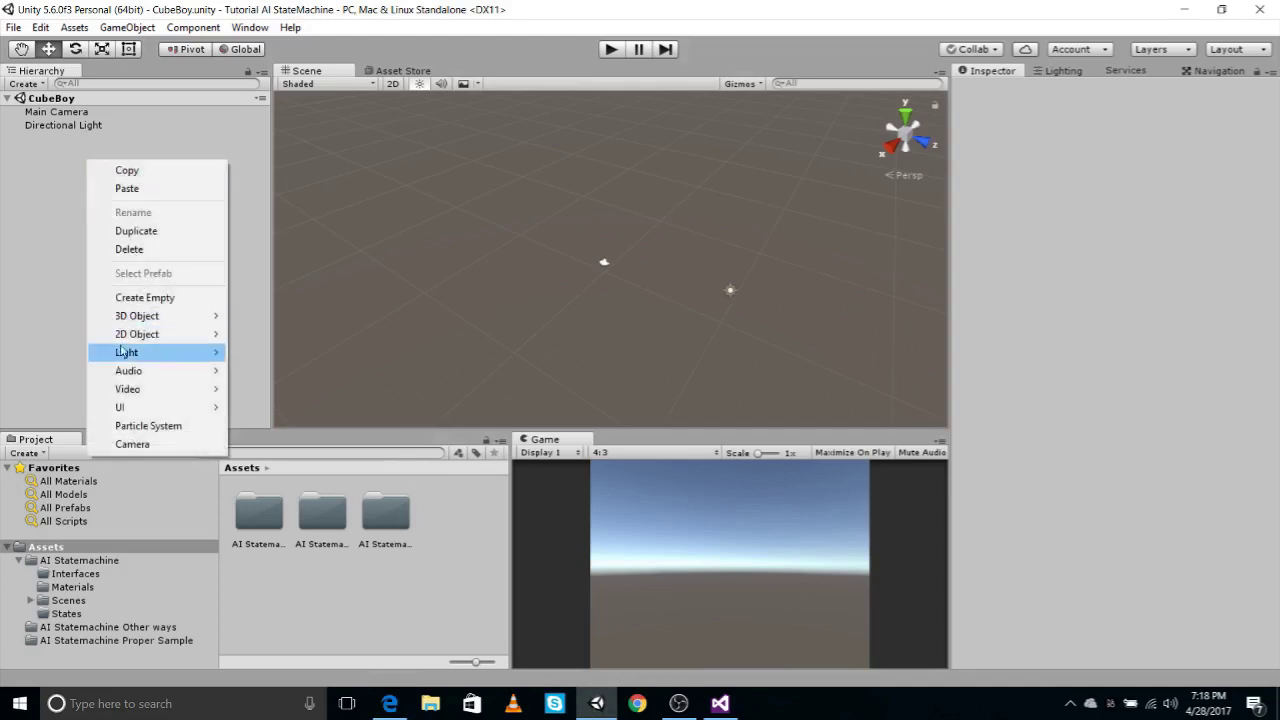
{"action": "mouse_move", "coordinate": [141, 352]}
{"action": "mouse_move", "coordinate": [145, 318]}
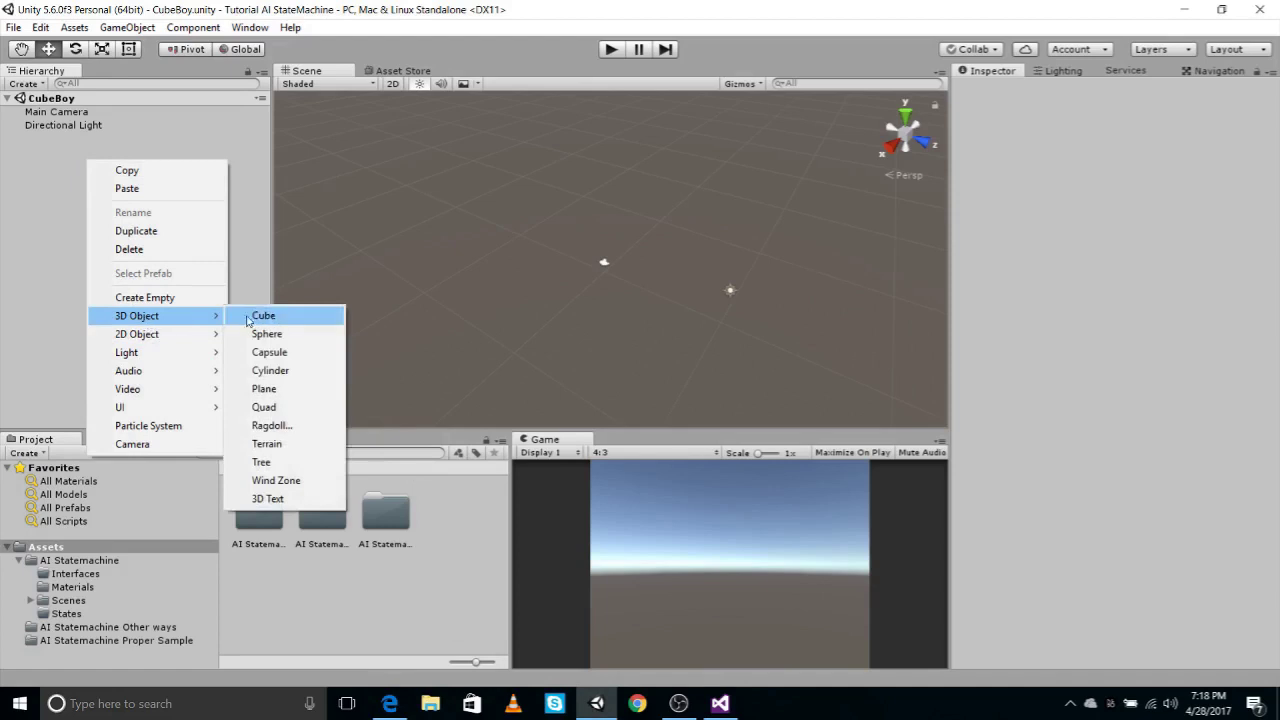
{"action": "left_click", "coordinate": [265, 390]}
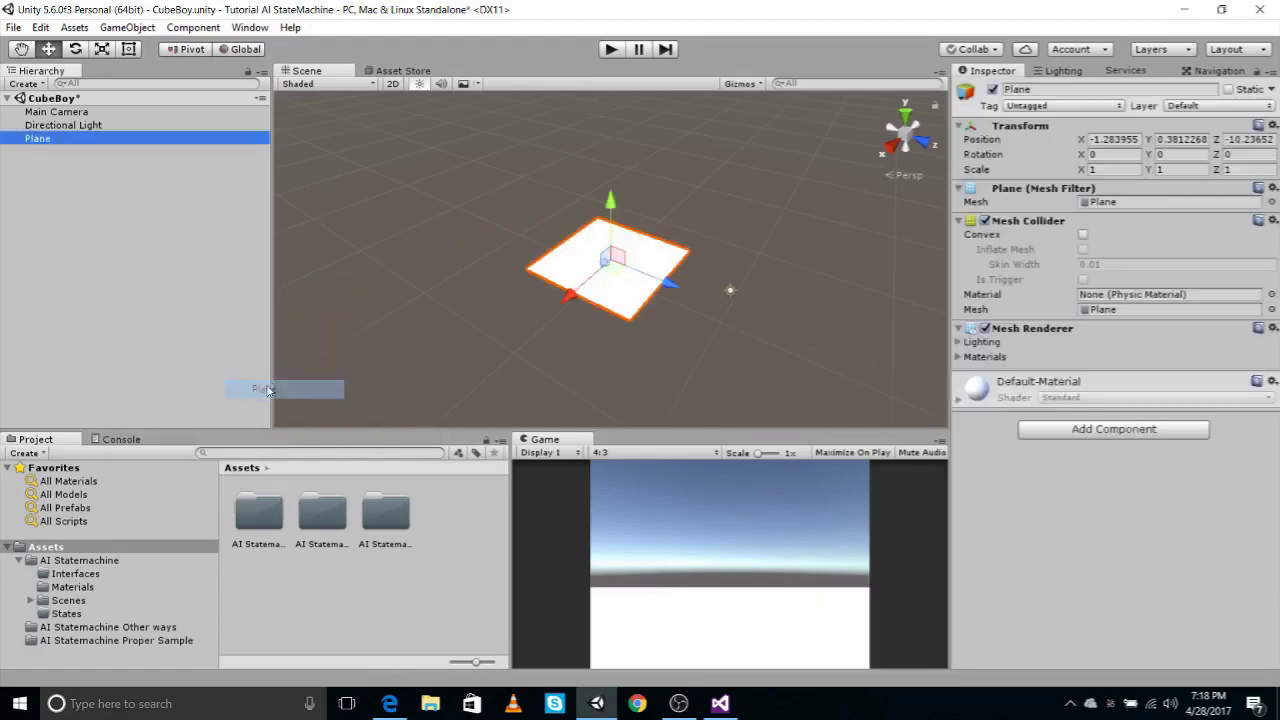
{"action": "right_click", "coordinate": [114, 188]}
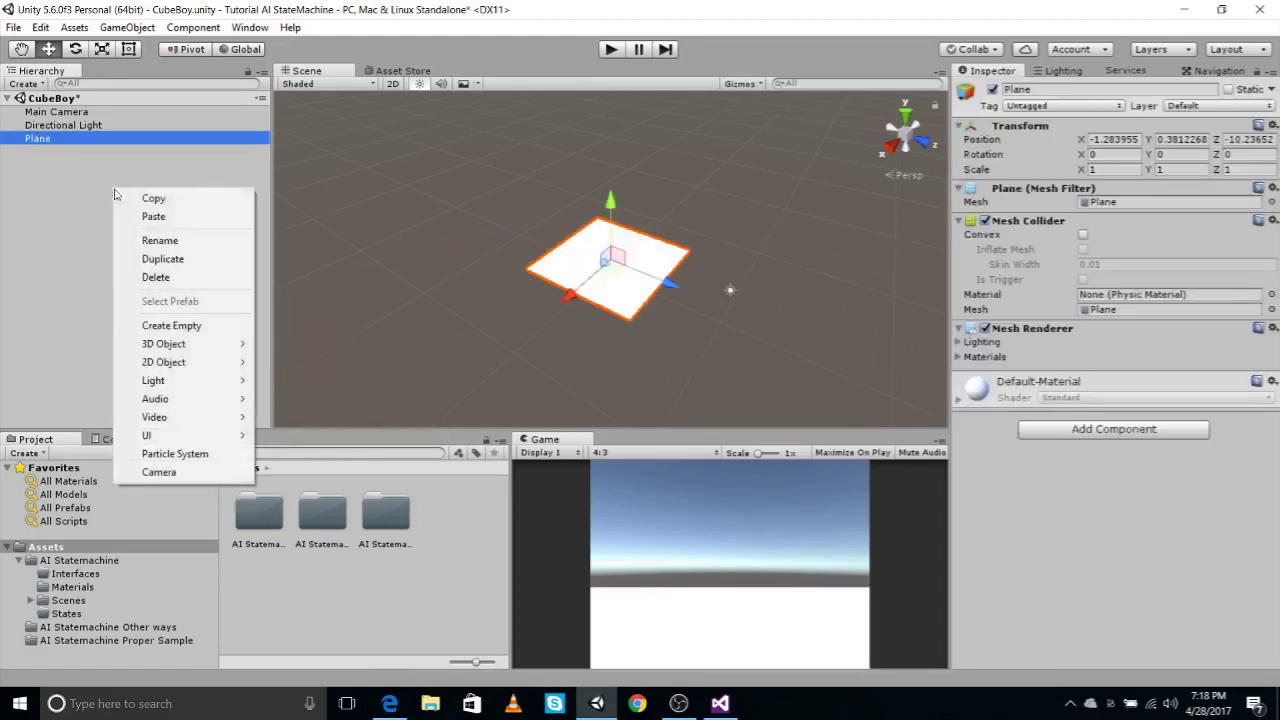
{"action": "mouse_move", "coordinate": [217, 355]}
{"action": "left_click", "coordinate": [289, 344]}
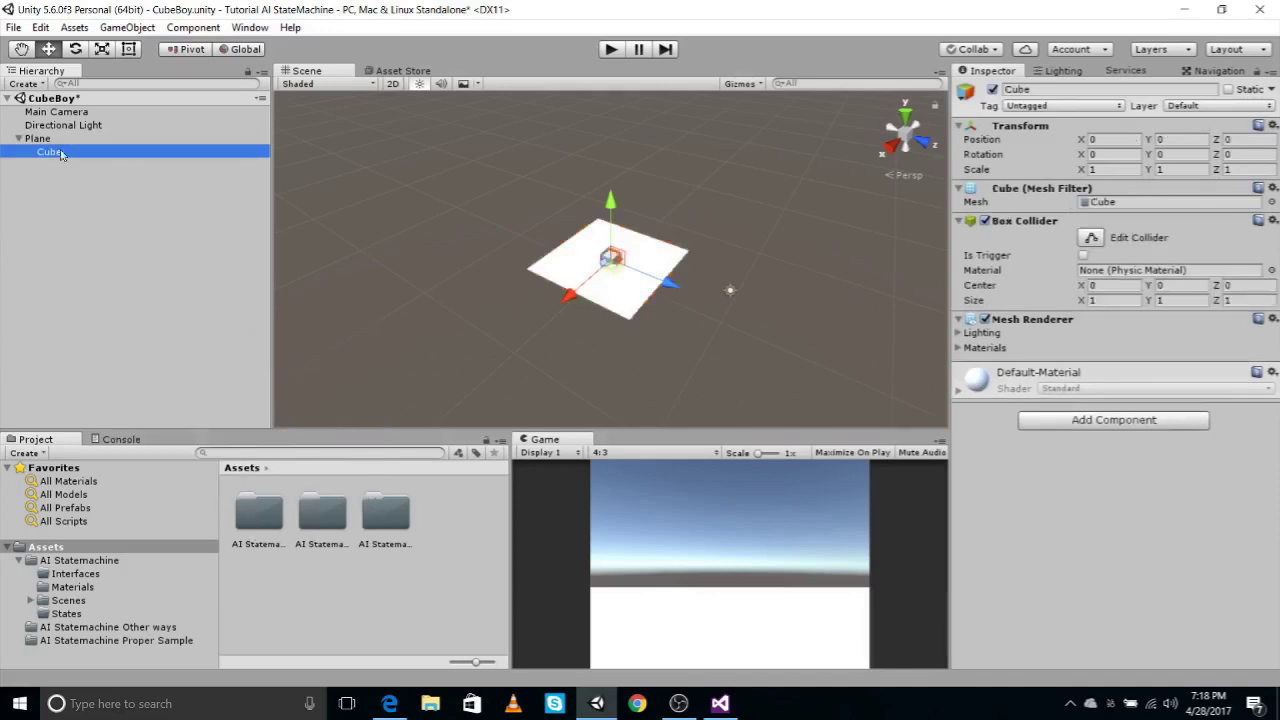
Step: Move the Cube out from under the Plane and raise it to Y 0.88
{"action": "left_click", "coordinate": [53, 143]}
{"action": "left_click_drag", "start_coordinate": [57, 158], "coordinate": [52, 134]}
{"action": "double_click", "coordinate": [43, 143]}
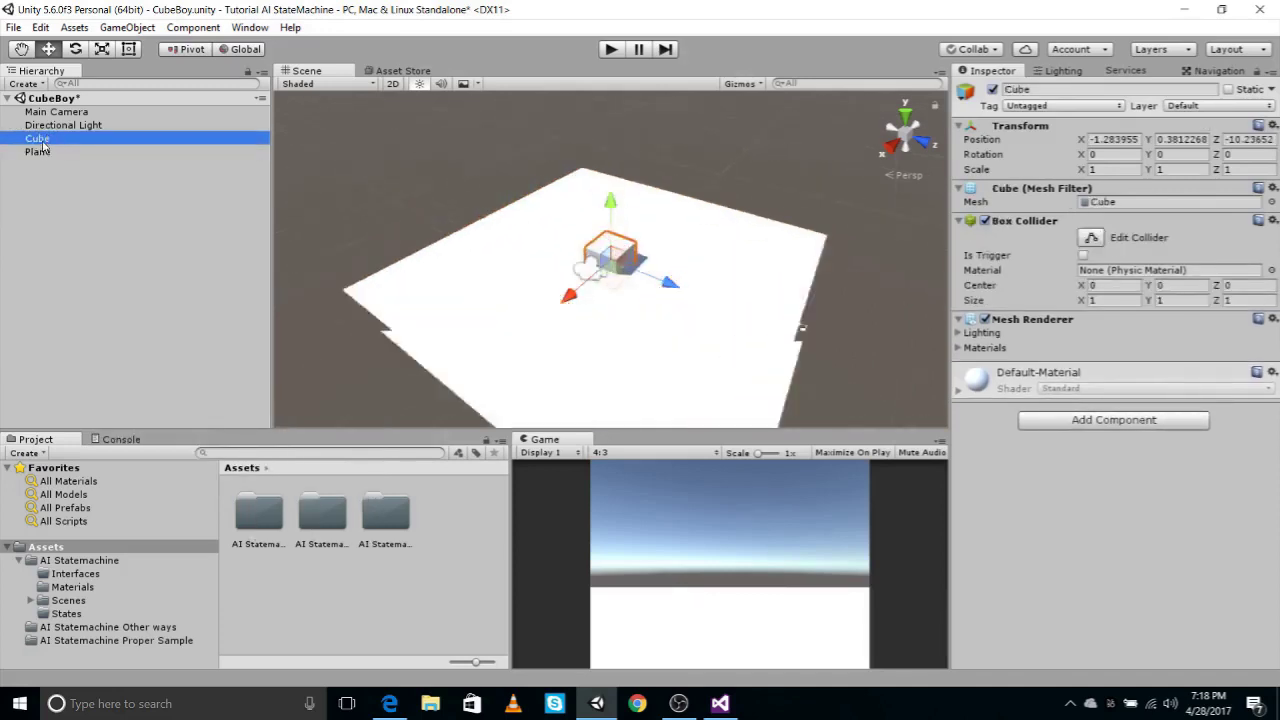
{"action": "left_click_drag", "start_coordinate": [612, 205], "coordinate": [612, 180]}
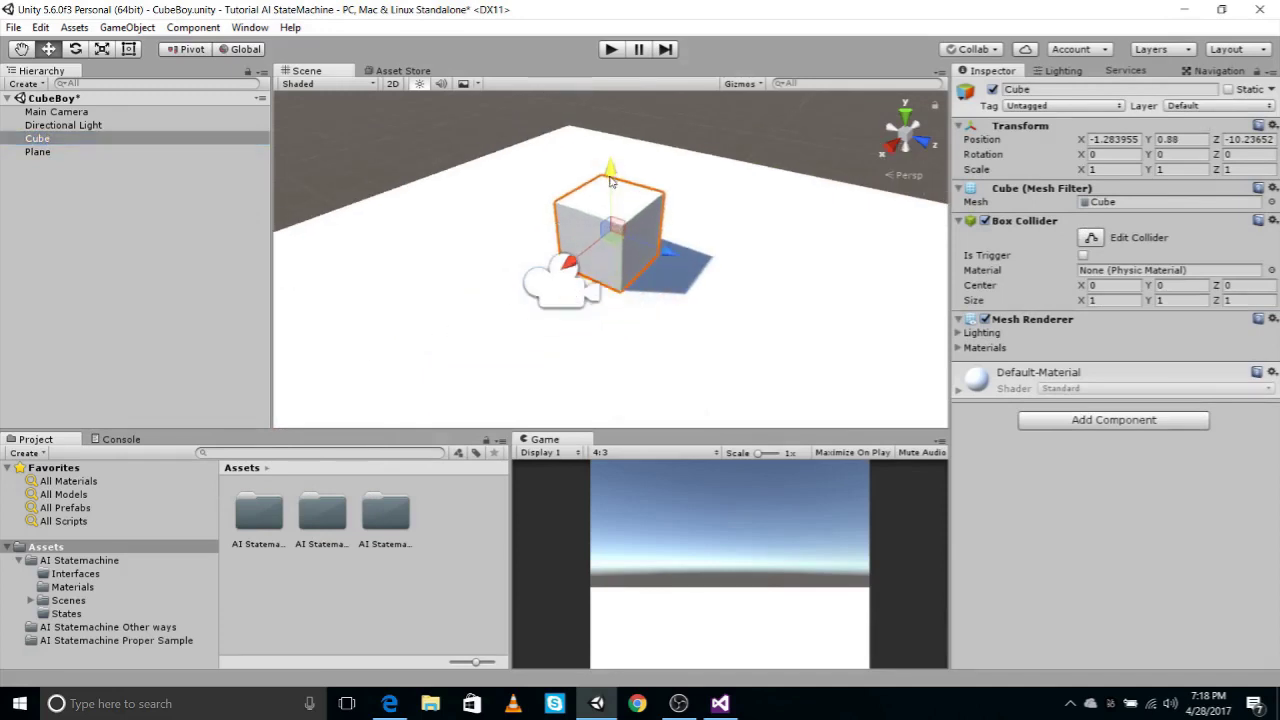
{"action": "double_click", "coordinate": [40, 152]}
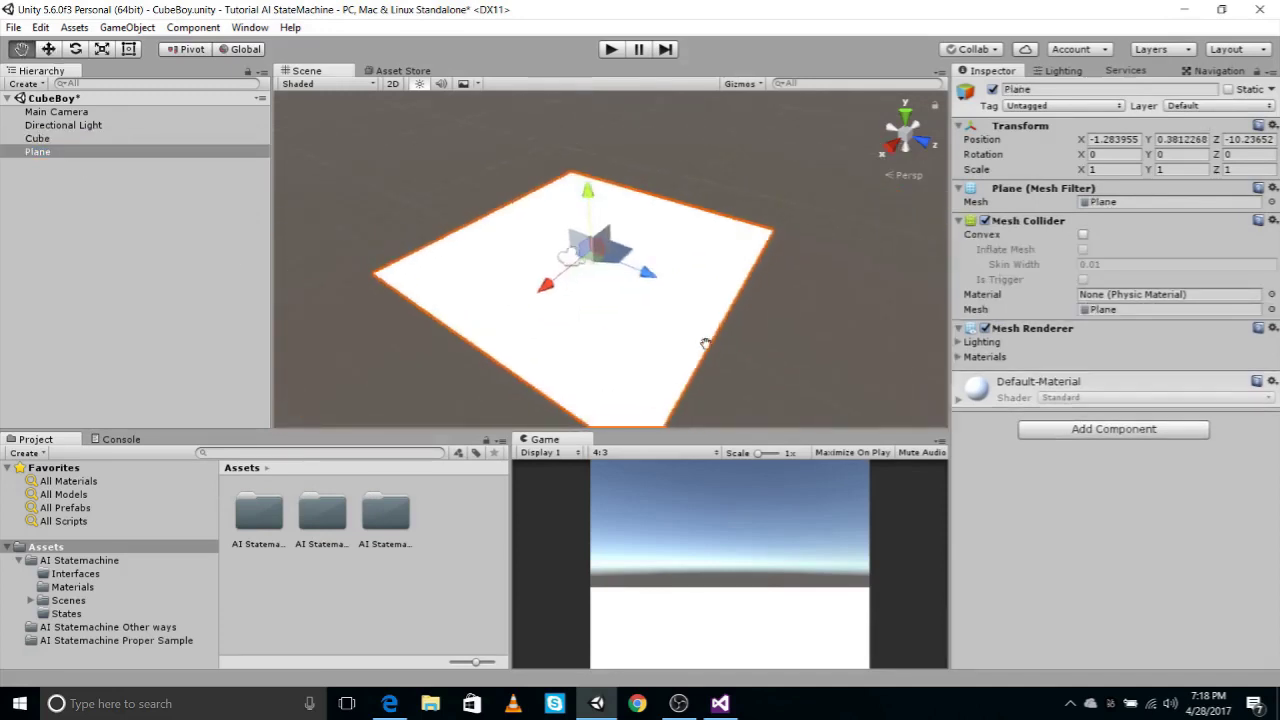
{"action": "scroll", "coordinate": [706, 343], "scroll_direction": "up", "scroll_amount": 5}
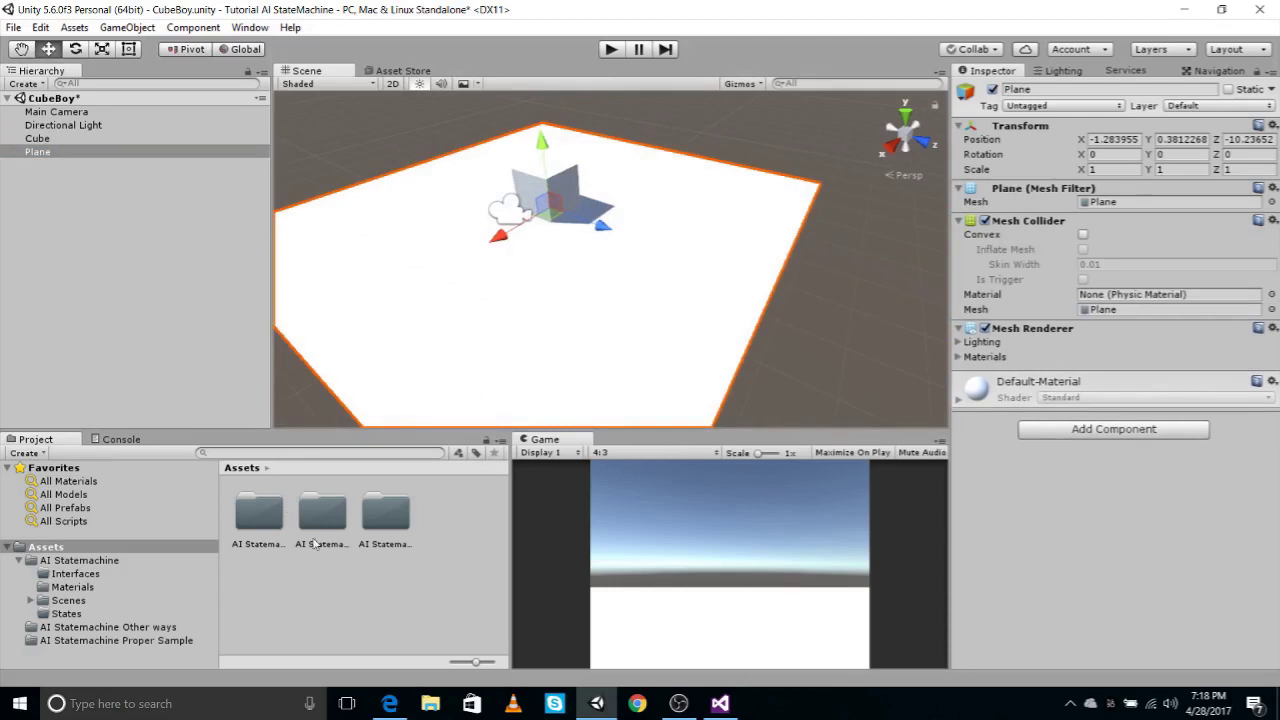
{"action": "left_click", "coordinate": [82, 562]}
Step: Apply the blue CubeBoy material from the Materials folder to the Cube
{"action": "left_click", "coordinate": [72, 587]}
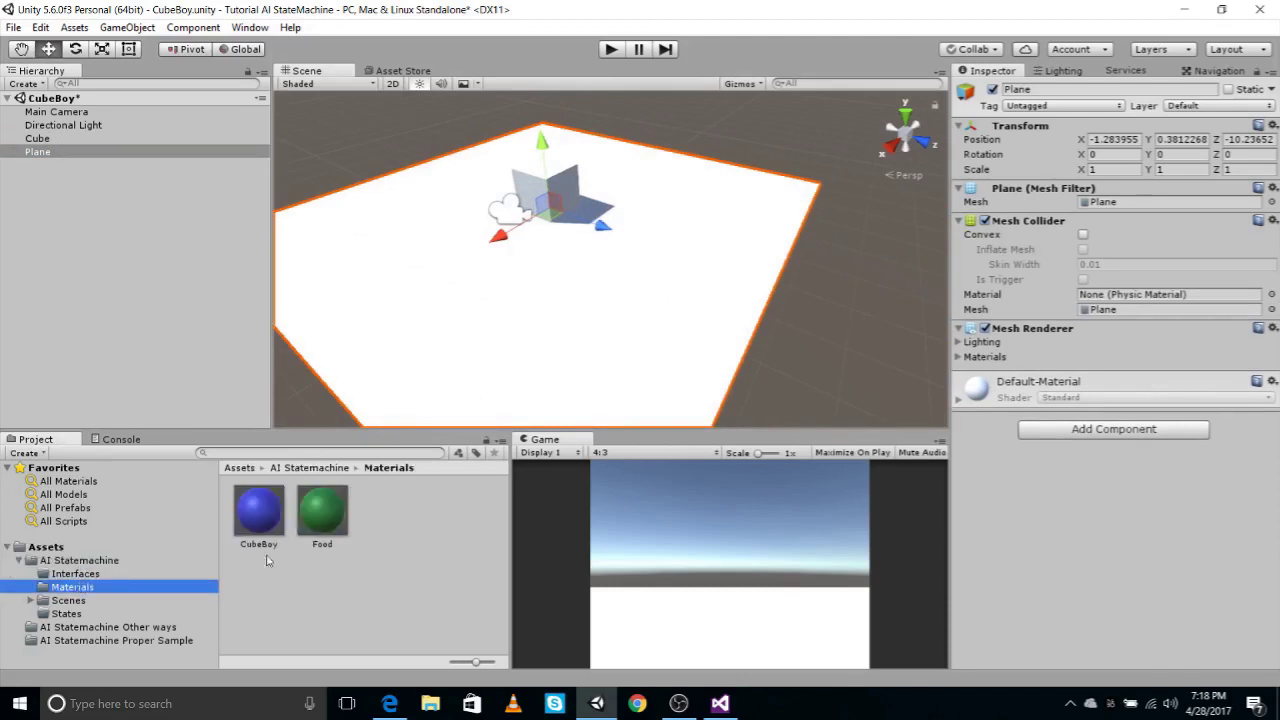
{"action": "left_click_drag", "start_coordinate": [278, 528], "coordinate": [47, 153]}
{"action": "left_click_drag", "start_coordinate": [275, 531], "coordinate": [47, 147]}
Step: Create a new material named Plane with a dark grey colour (4F4F4F)
{"action": "right_click", "coordinate": [378, 543]}
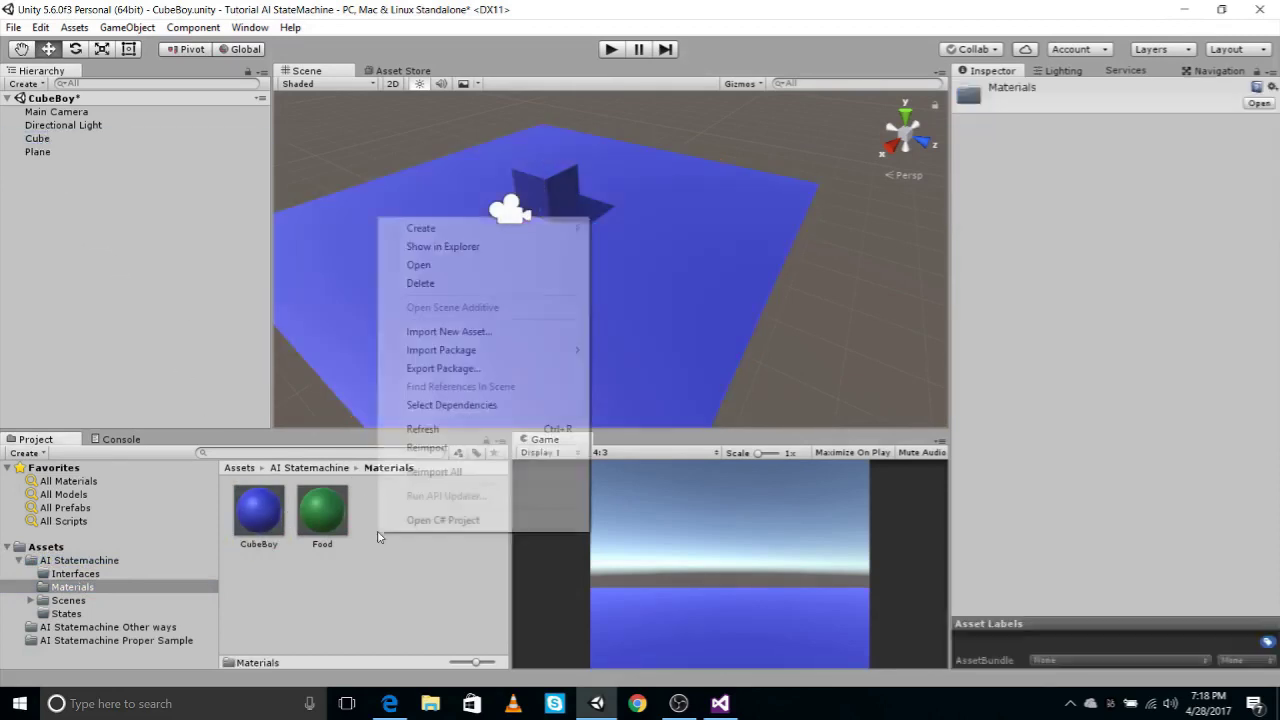
{"action": "mouse_move", "coordinate": [540, 229]}
{"action": "left_click", "coordinate": [631, 398]}
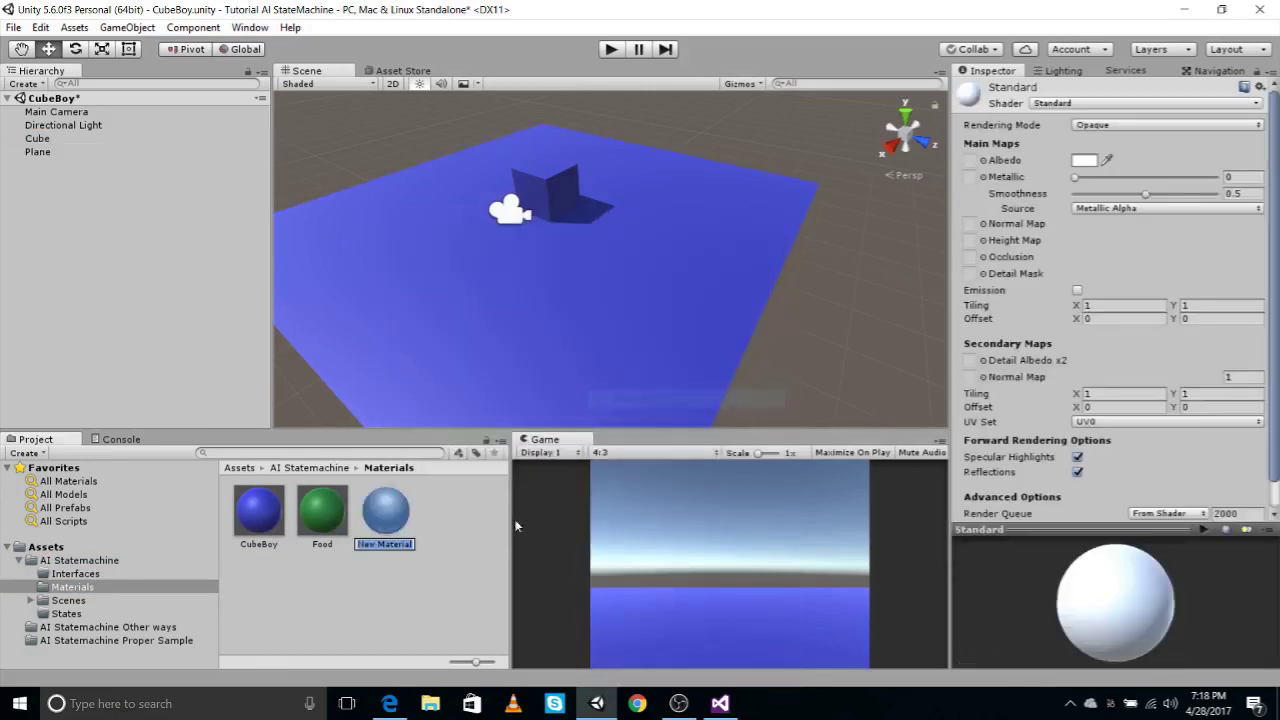
{"action": "type", "text": "Plane"}
{"action": "key", "text": "Return"}
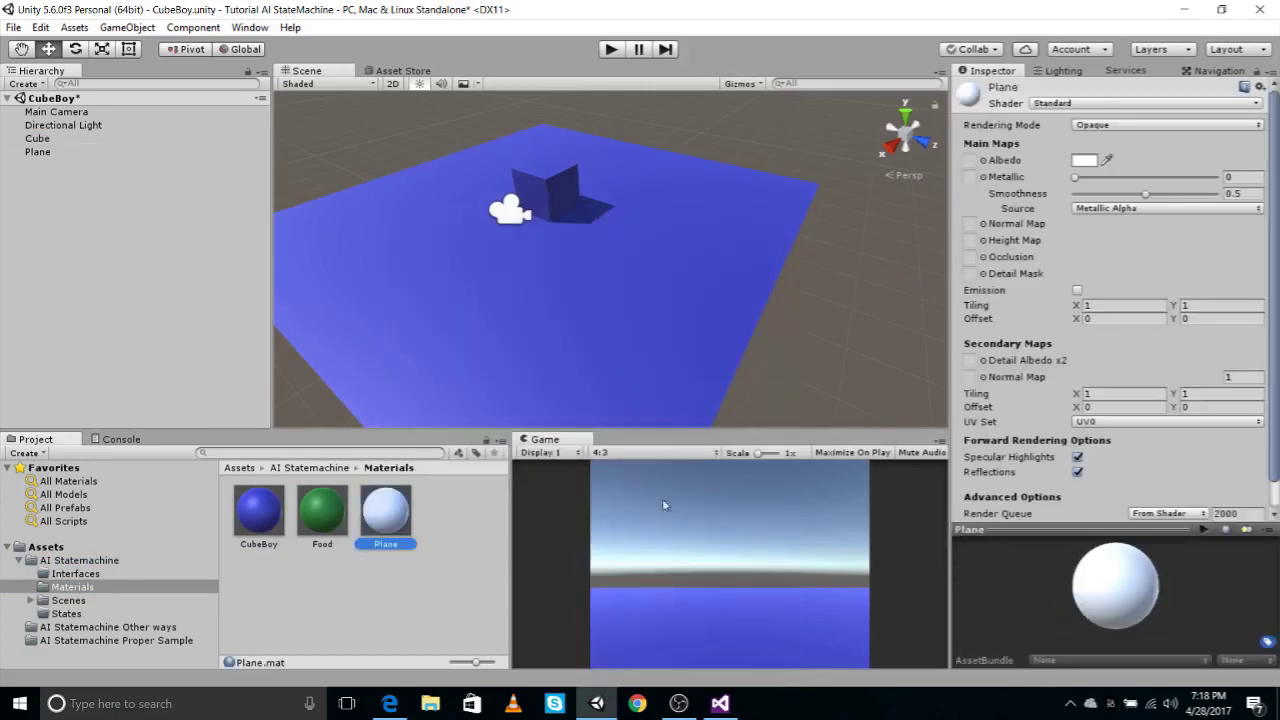
{"action": "left_click", "coordinate": [1082, 163]}
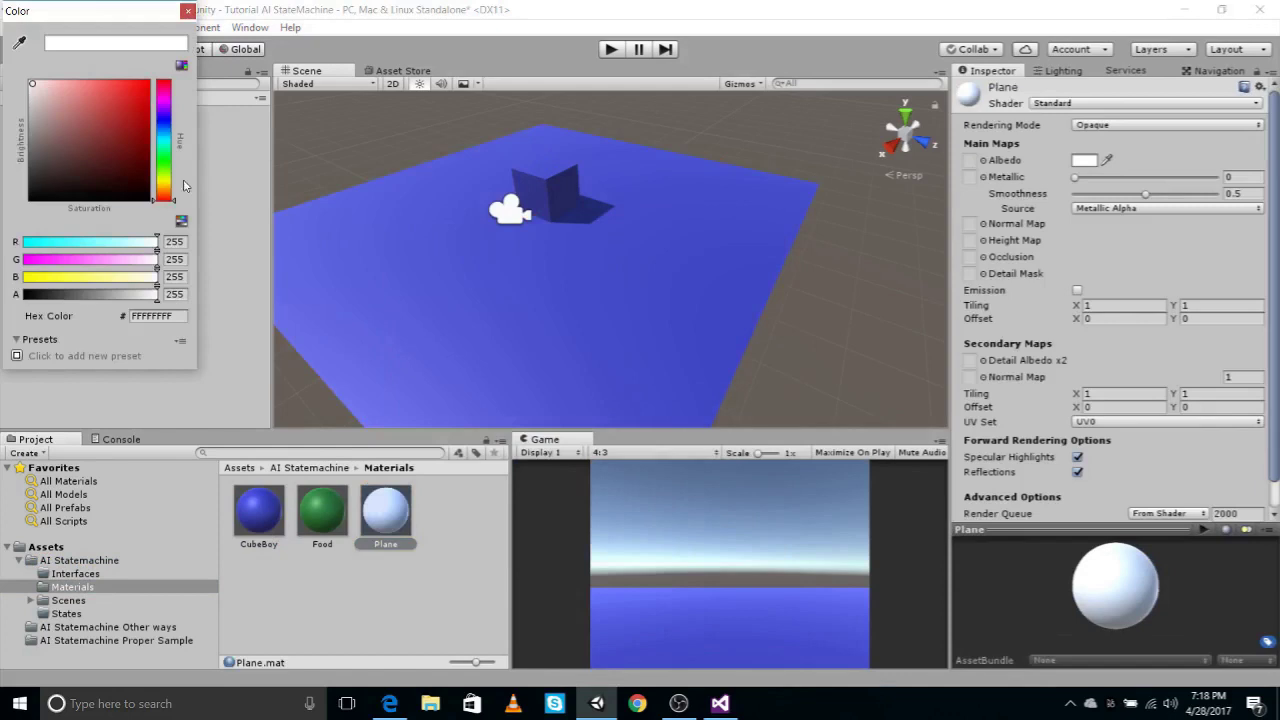
{"action": "left_click", "coordinate": [32, 161]}
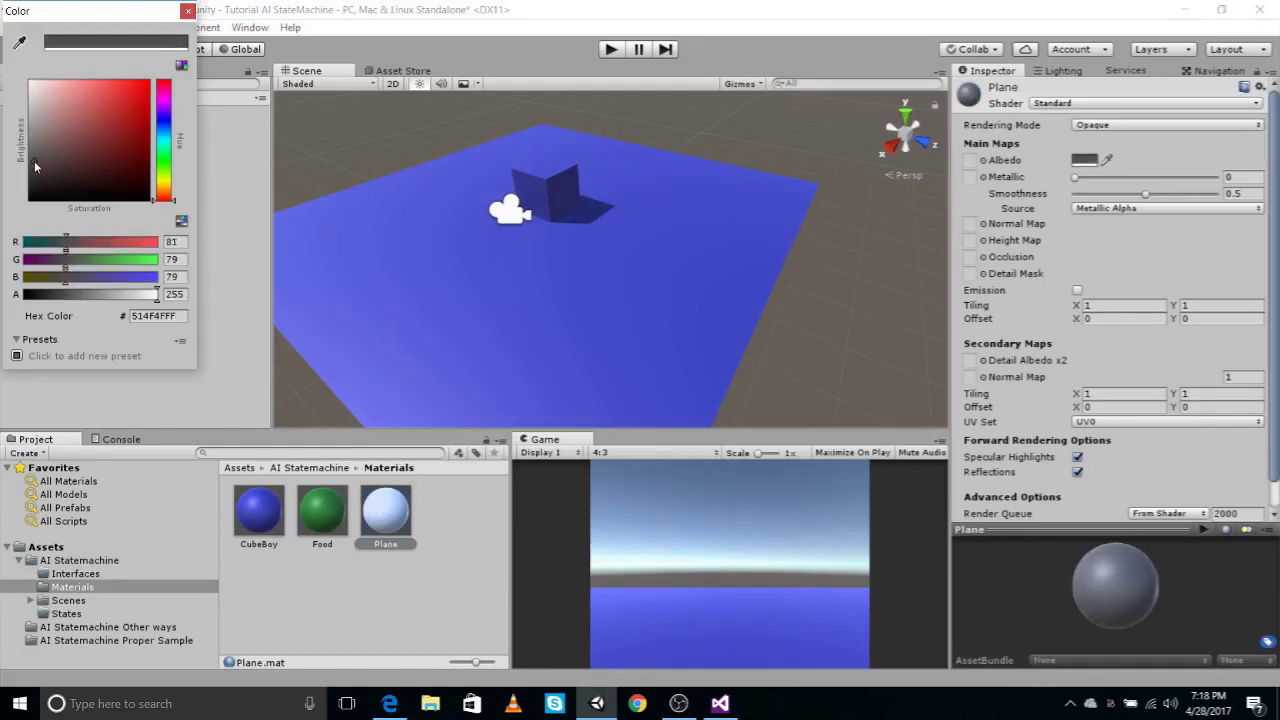
{"action": "left_click", "coordinate": [186, 11]}
Step: Apply the Plane material to the floor plane and clear the selection
{"action": "left_click_drag", "start_coordinate": [375, 528], "coordinate": [42, 157]}
{"action": "left_click", "coordinate": [145, 325]}
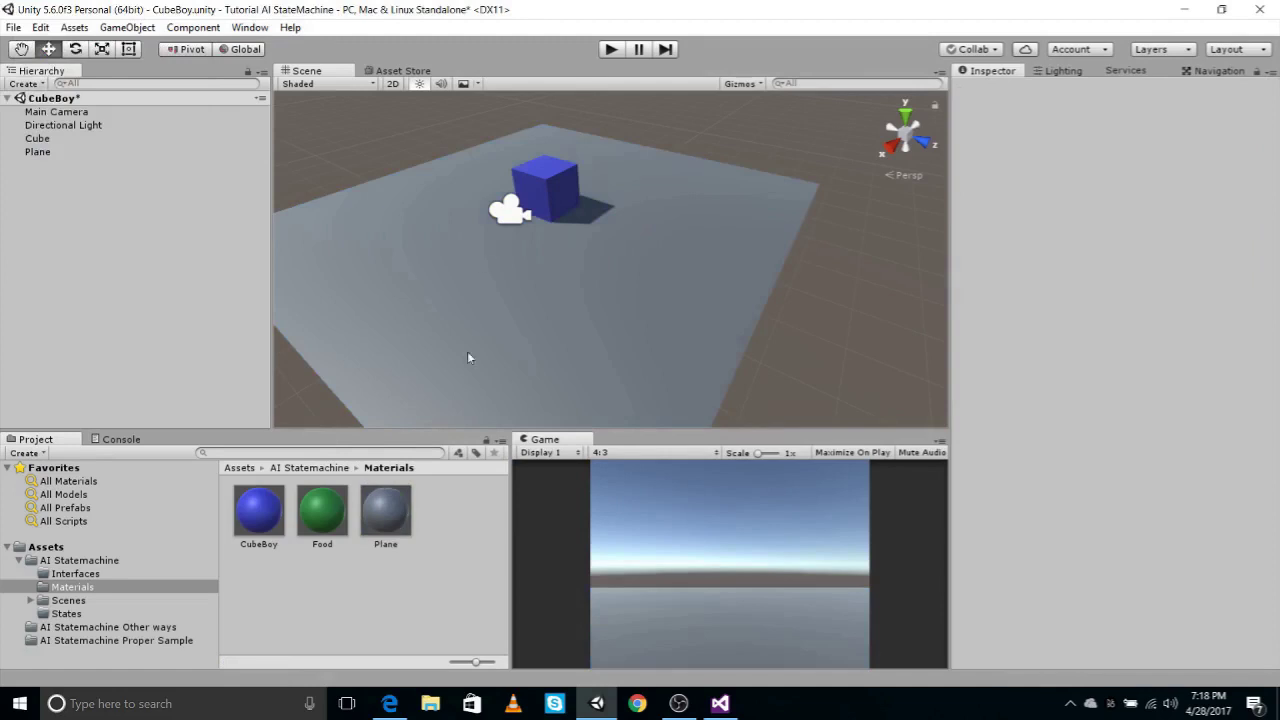
{"action": "left_click", "coordinate": [553, 318]}
{"action": "left_click", "coordinate": [96, 207]}
Step: Add a second cube and reset its Transform to the origin
{"action": "right_click", "coordinate": [97, 210]}
{"action": "mouse_move", "coordinate": [157, 366]}
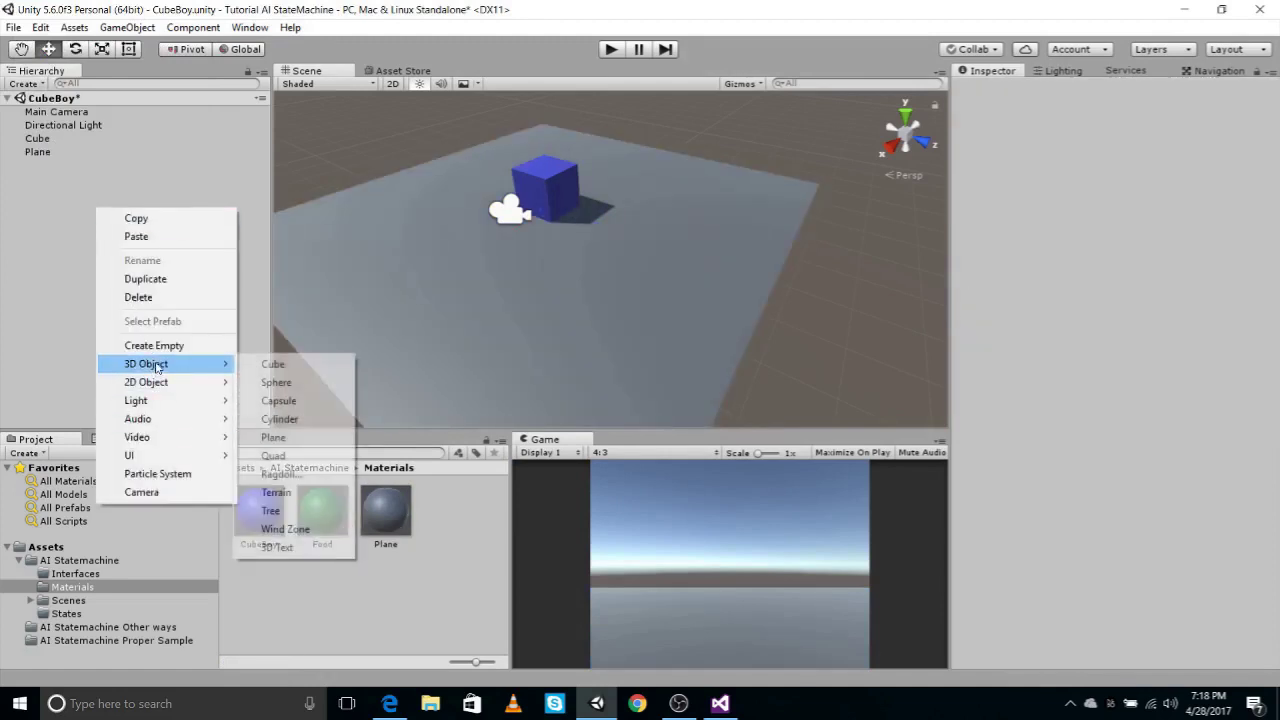
{"action": "left_click", "coordinate": [275, 364]}
{"action": "left_click_drag", "start_coordinate": [617, 221], "coordinate": [619, 166]}
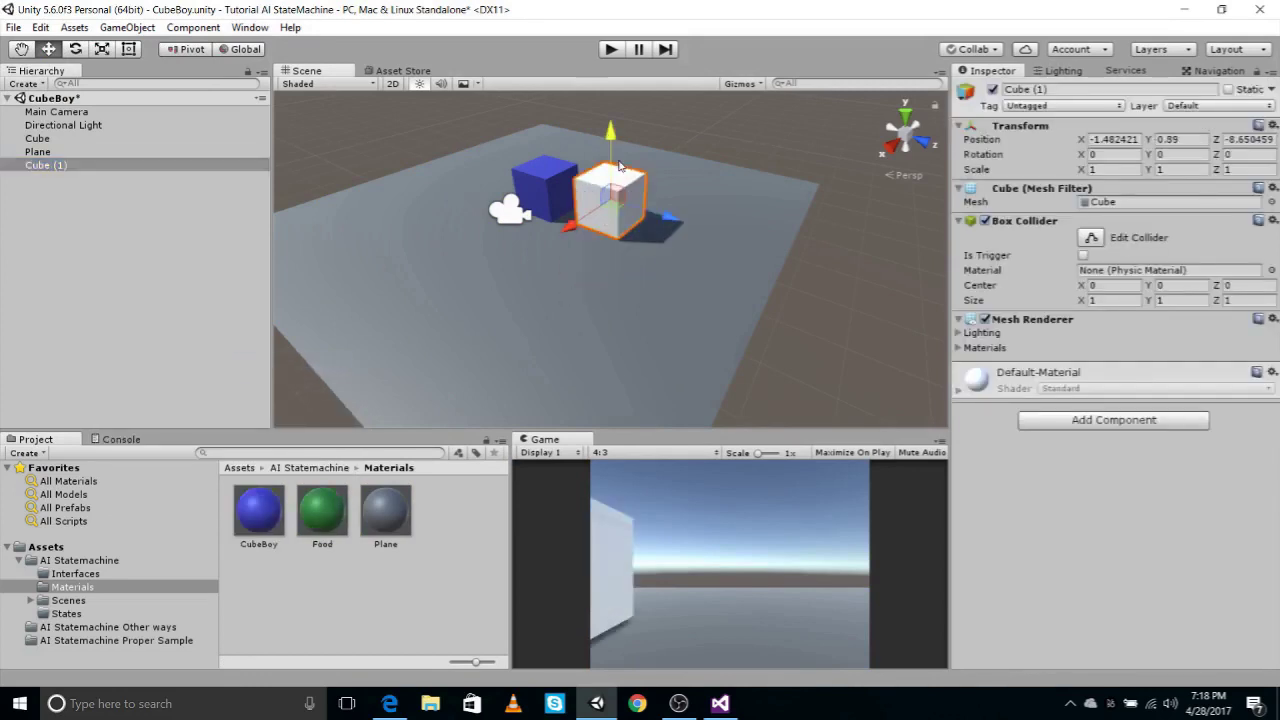
{"action": "left_click", "coordinate": [1273, 125]}
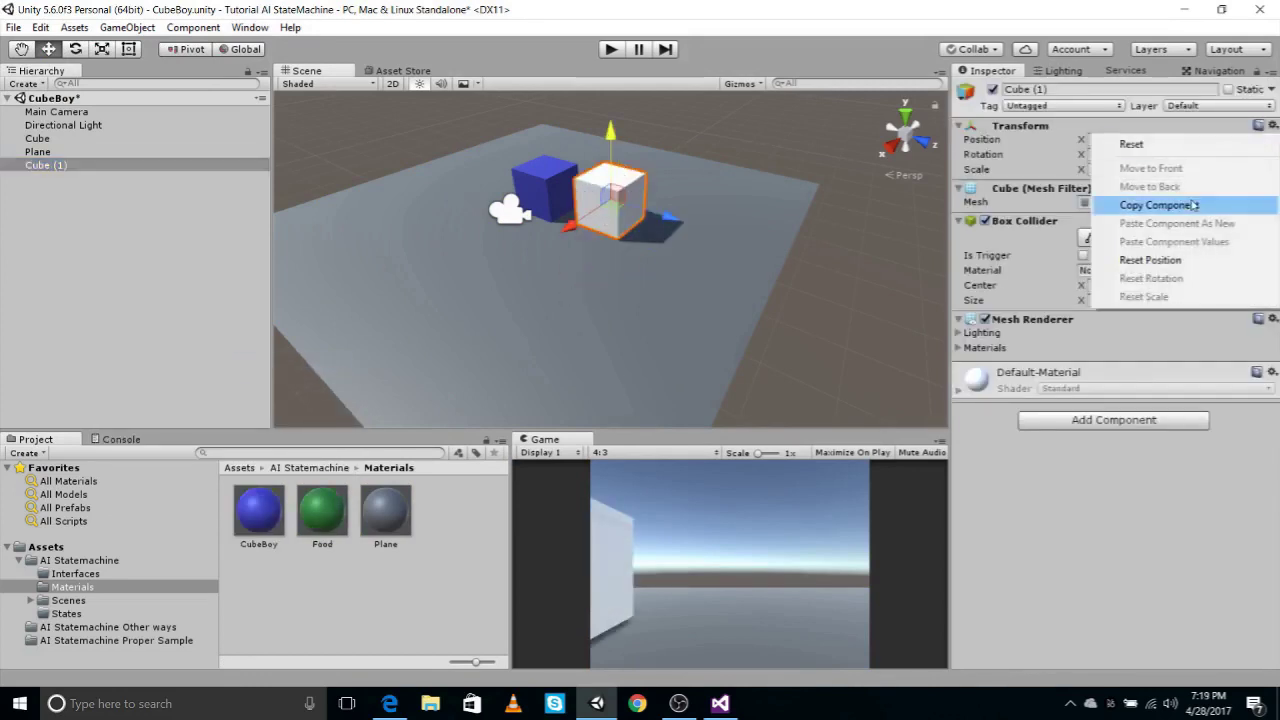
{"action": "left_click", "coordinate": [1131, 144]}
{"action": "left_click", "coordinate": [1273, 125]}
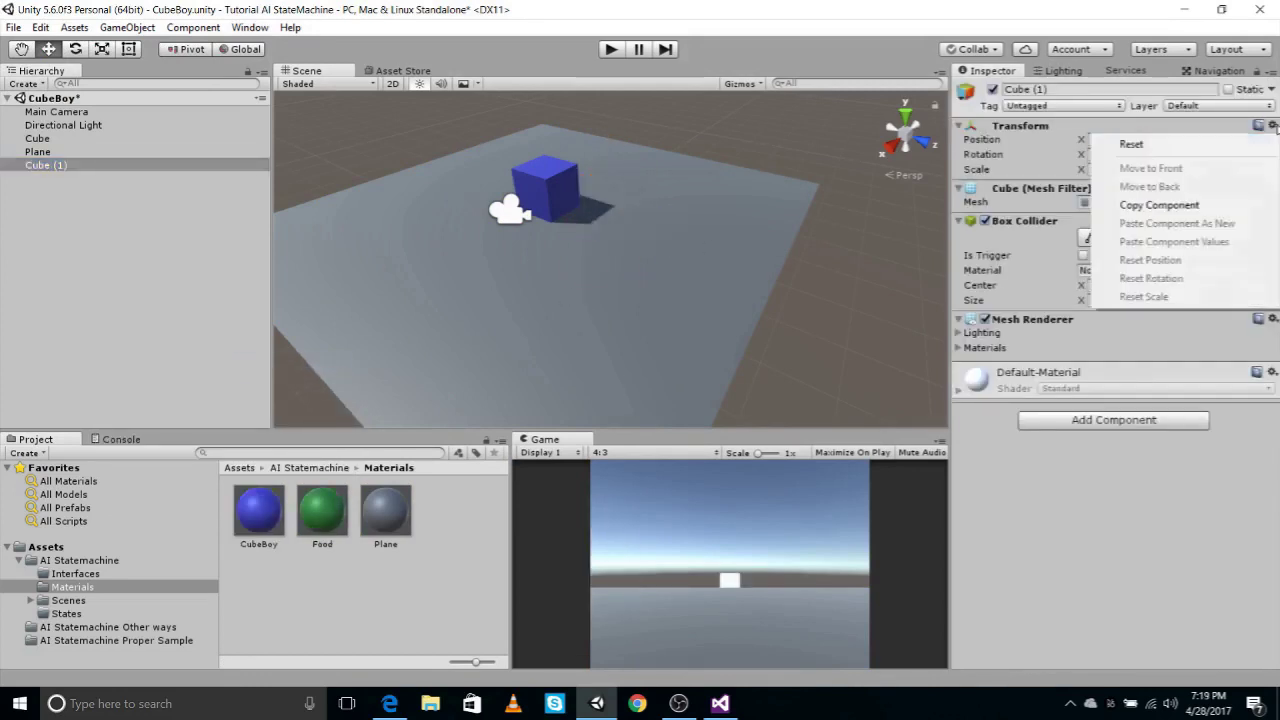
{"action": "left_click", "coordinate": [878, 304]}
Step: Position Cube (1) on the floor near the blue cube at Y 0.84, Z -9.26
{"action": "left_click_drag", "start_coordinate": [878, 304], "coordinate": [820, 300], "text": "alt"}
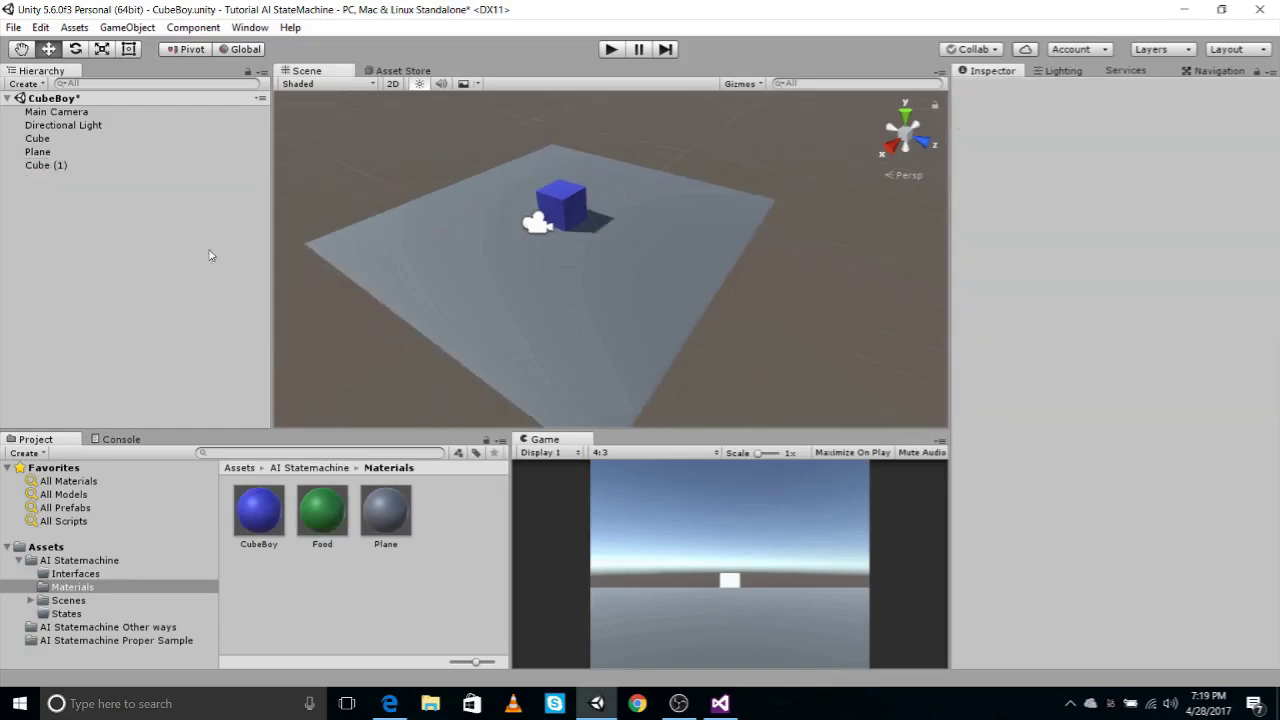
{"action": "double_click", "coordinate": [40, 166]}
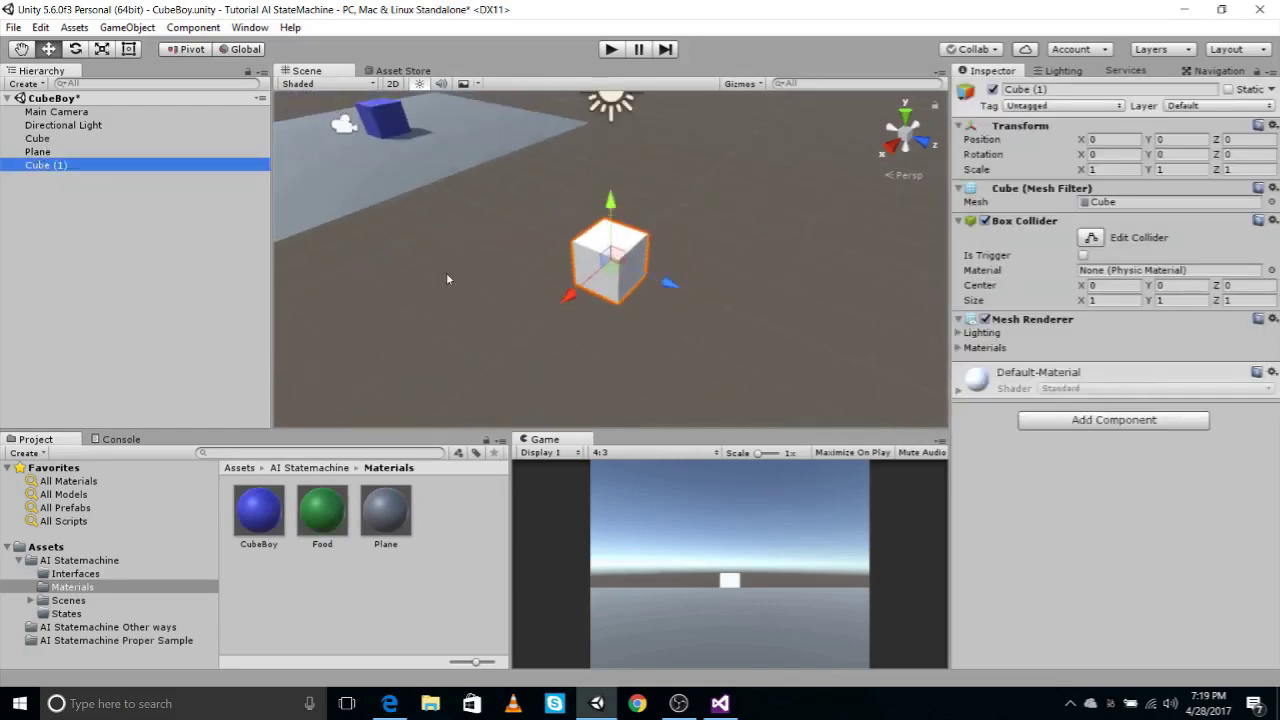
{"action": "scroll", "coordinate": [446, 279], "scroll_direction": "down", "scroll_amount": 5}
{"action": "left_click_drag", "start_coordinate": [860, 305], "coordinate": [553, 196]}
{"action": "mouse_move", "coordinate": [492, 112]}
{"action": "left_mouse_down"}
{"action": "mouse_move", "coordinate": [490, 78]}
{"action": "mouse_move", "coordinate": [493, 100]}
{"action": "left_mouse_up"}
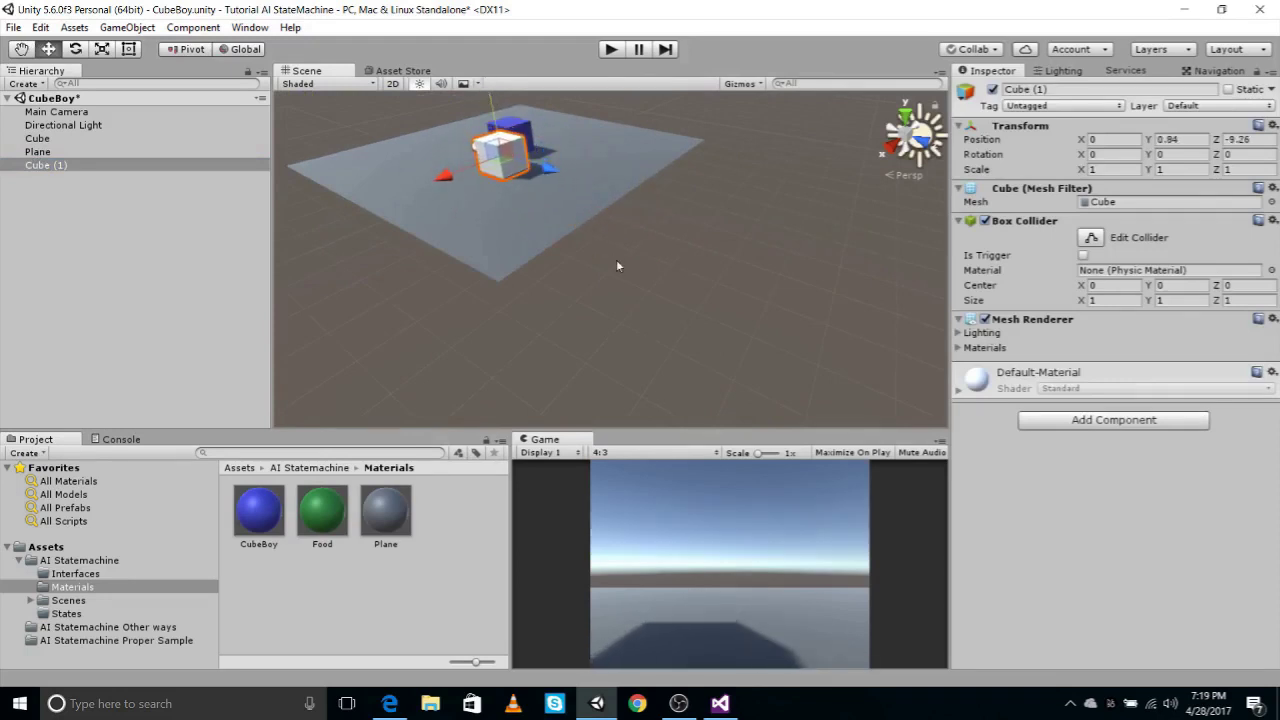
{"action": "key", "text": "f"}
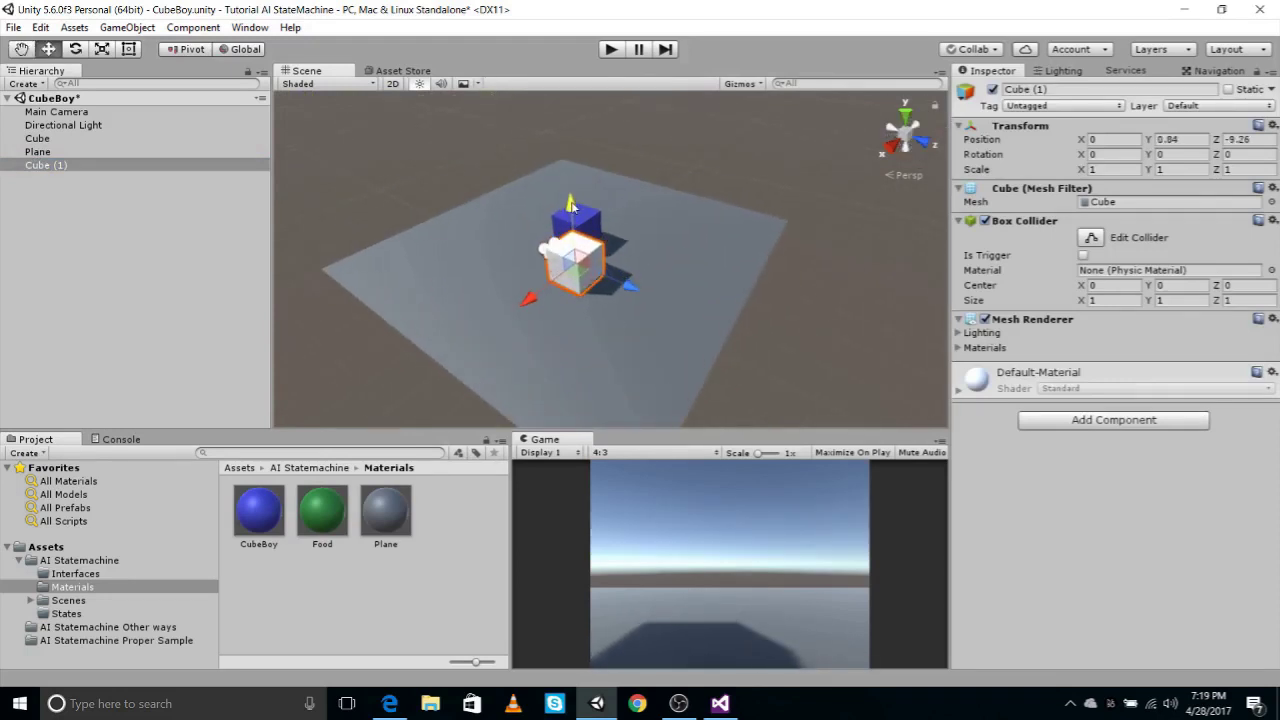
{"action": "scroll", "coordinate": [666, 363], "scroll_direction": "up", "scroll_amount": 3}
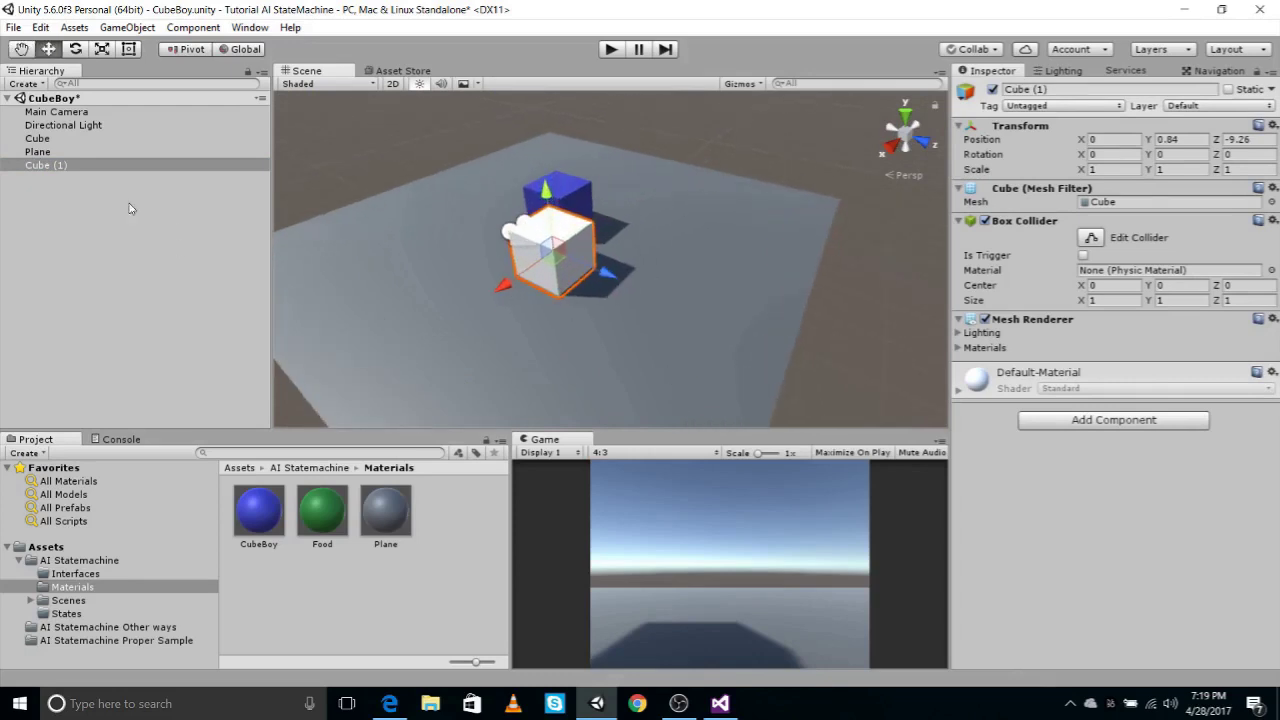
{"action": "left_click", "coordinate": [54, 170]}
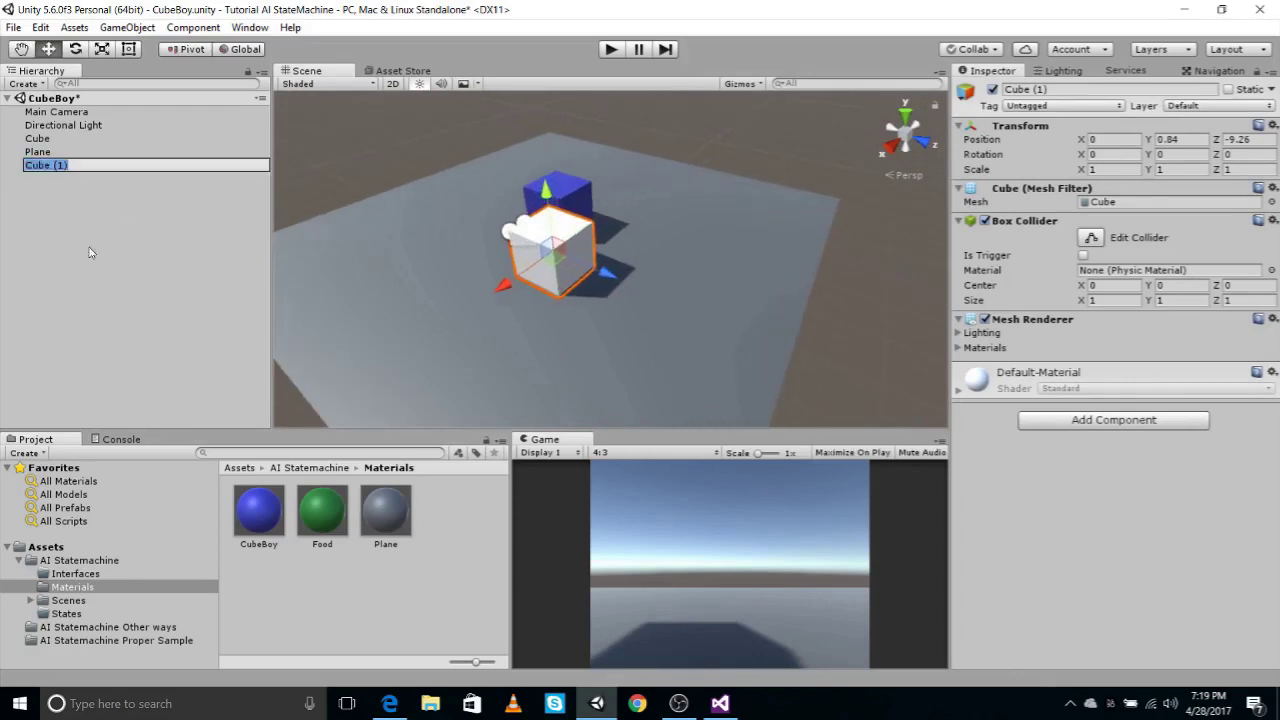
Step: Rename Cube (1) to Food and the blue Cube to CubeBoy
{"action": "type", "text": "Food"}
{"action": "key", "text": "Return"}
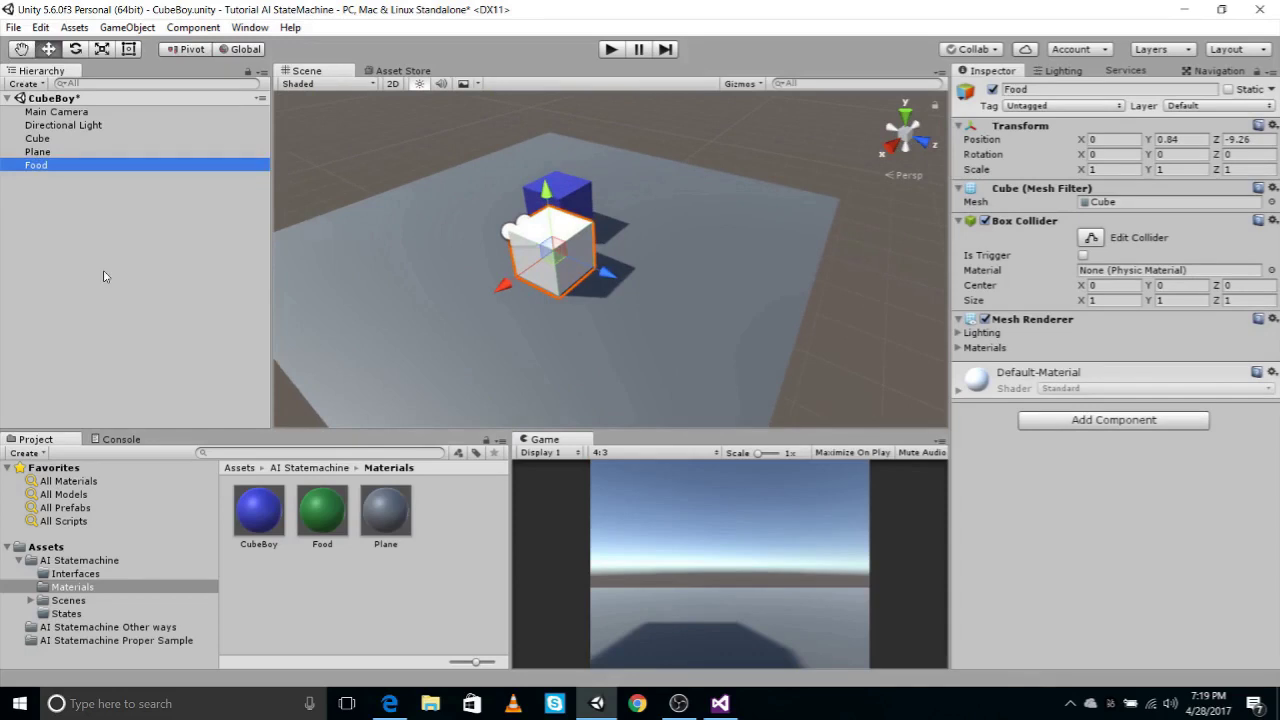
{"action": "left_click", "coordinate": [50, 141]}
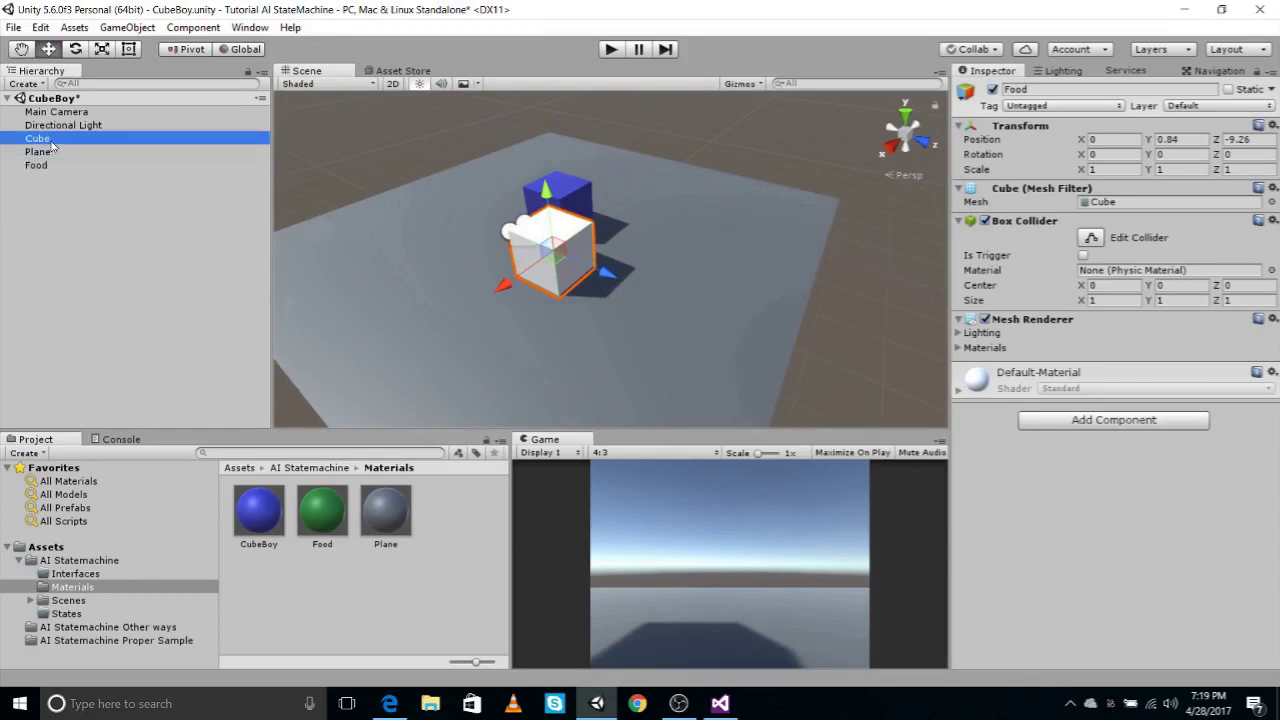
{"action": "left_click", "coordinate": [50, 141]}
{"action": "type", "text": "CubeBoy"}
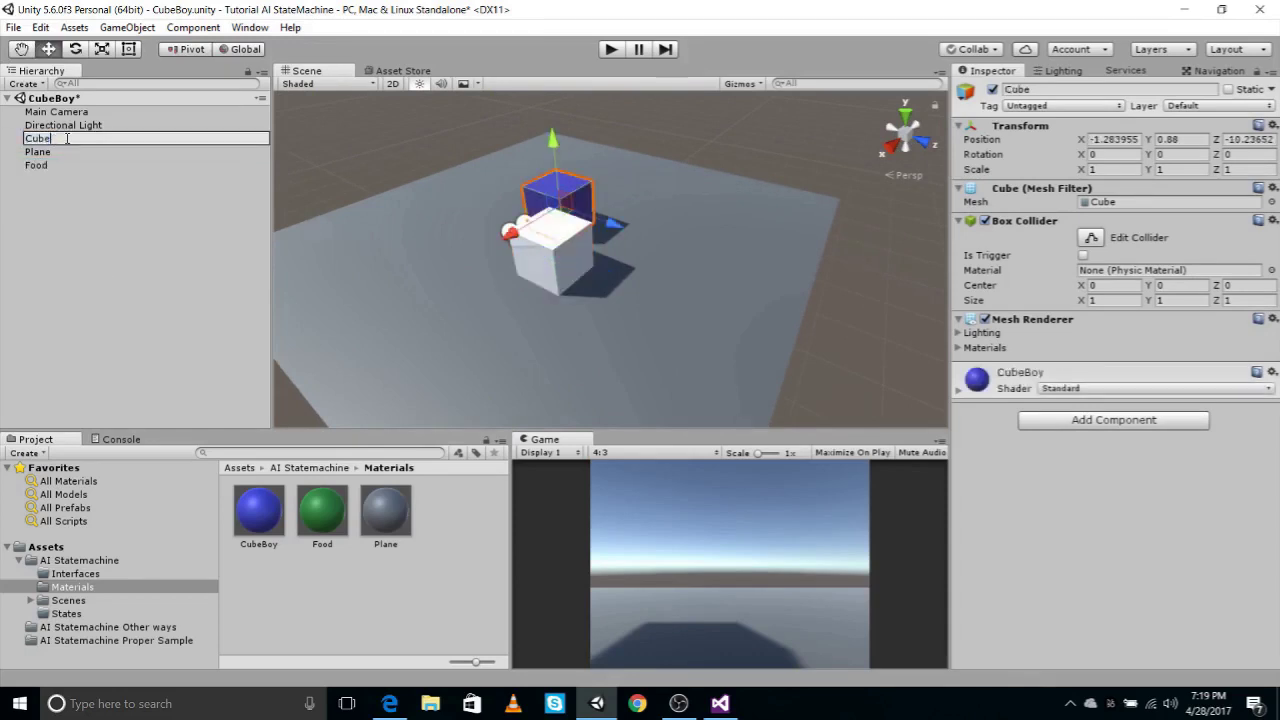
{"action": "key", "text": "Return"}
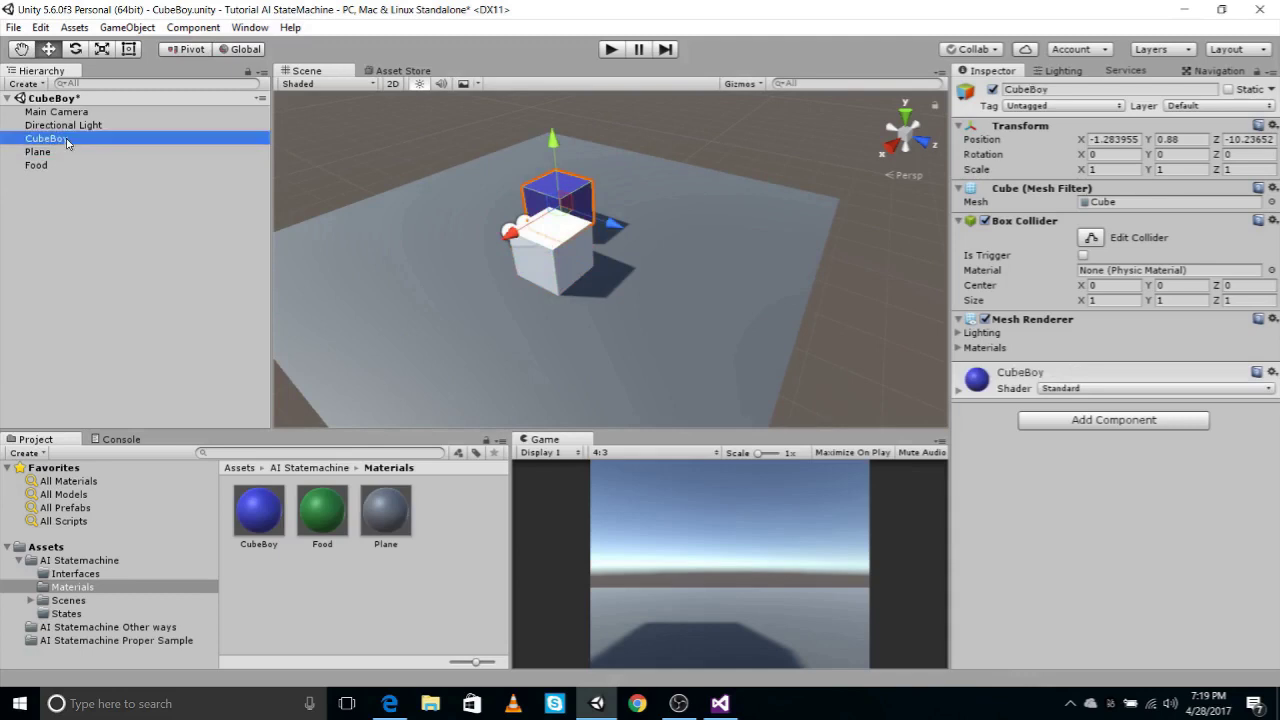
Step: Move the Food cube to X 2.15 and apply the green Food material to it
{"action": "left_click", "coordinate": [36, 165]}
{"action": "left_click_drag", "start_coordinate": [504, 287], "coordinate": [425, 330]}
{"action": "middle_click_drag", "start_coordinate": [519, 367], "coordinate": [574, 314]}
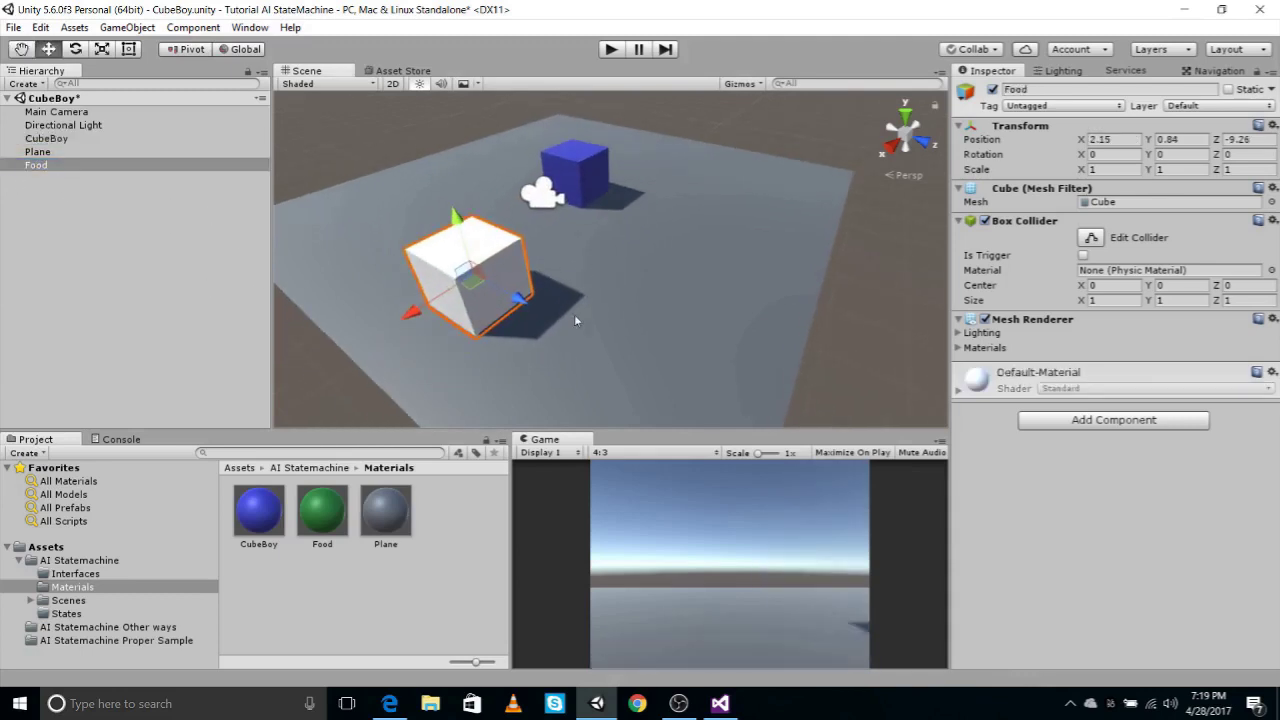
{"action": "left_click_drag", "start_coordinate": [332, 513], "coordinate": [47, 166]}
Step: Give the Food cube the Food tag and the FoodItems layer (User Layer 8)
{"action": "left_click", "coordinate": [47, 166]}
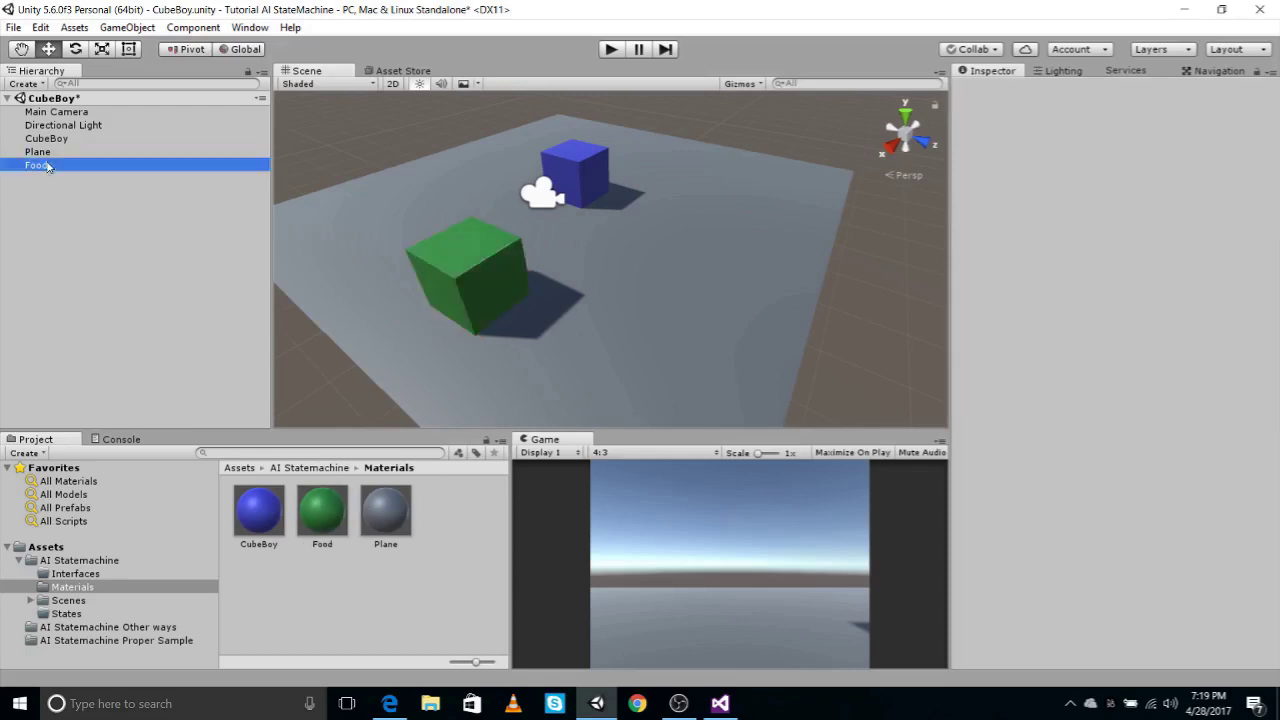
{"action": "left_click", "coordinate": [1062, 105]}
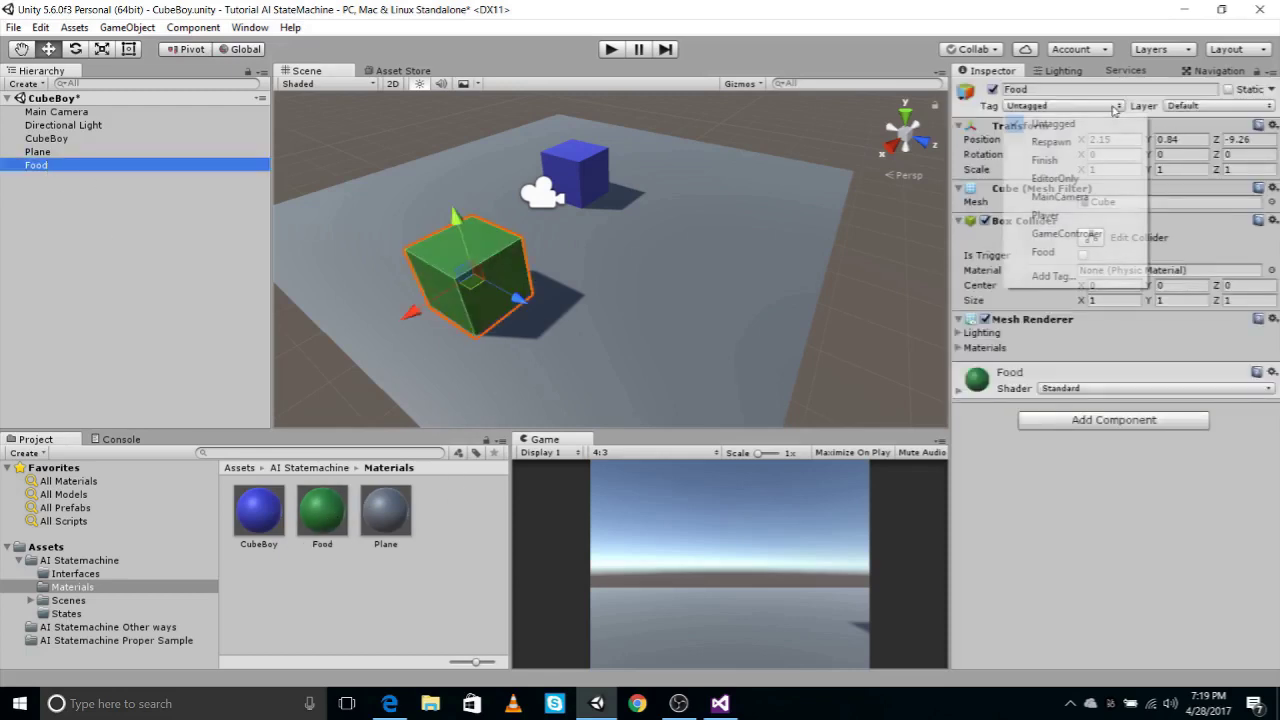
{"action": "left_click", "coordinate": [1036, 262]}
{"action": "left_click", "coordinate": [1189, 106]}
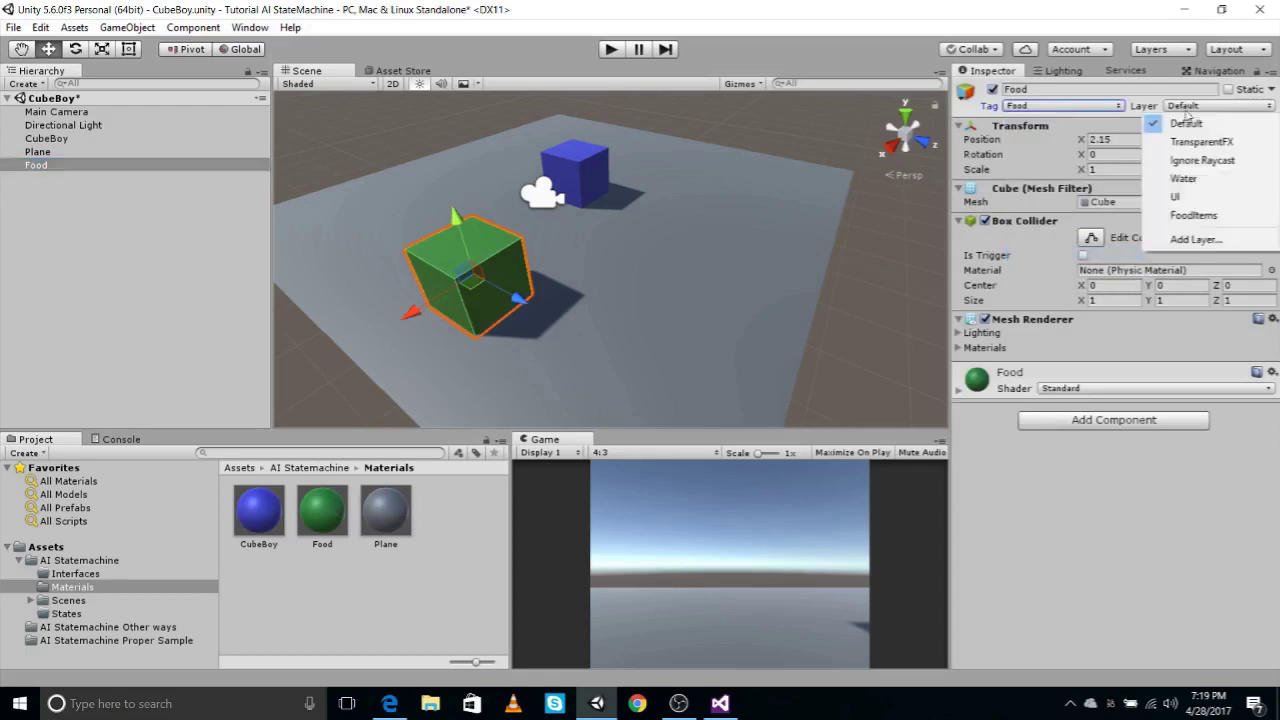
{"action": "left_click", "coordinate": [1186, 224]}
{"action": "left_click", "coordinate": [1186, 108]}
{"action": "left_click", "coordinate": [1190, 242]}
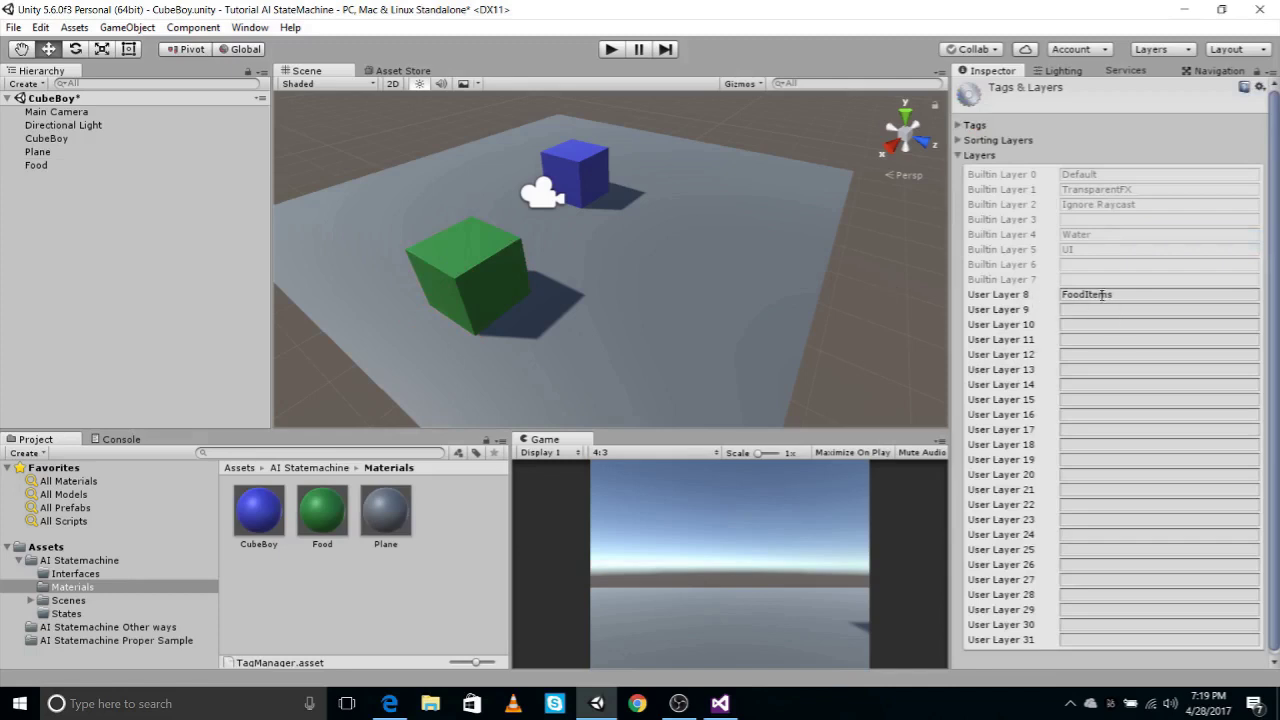
{"action": "left_click", "coordinate": [957, 156]}
{"action": "left_click", "coordinate": [36, 166]}
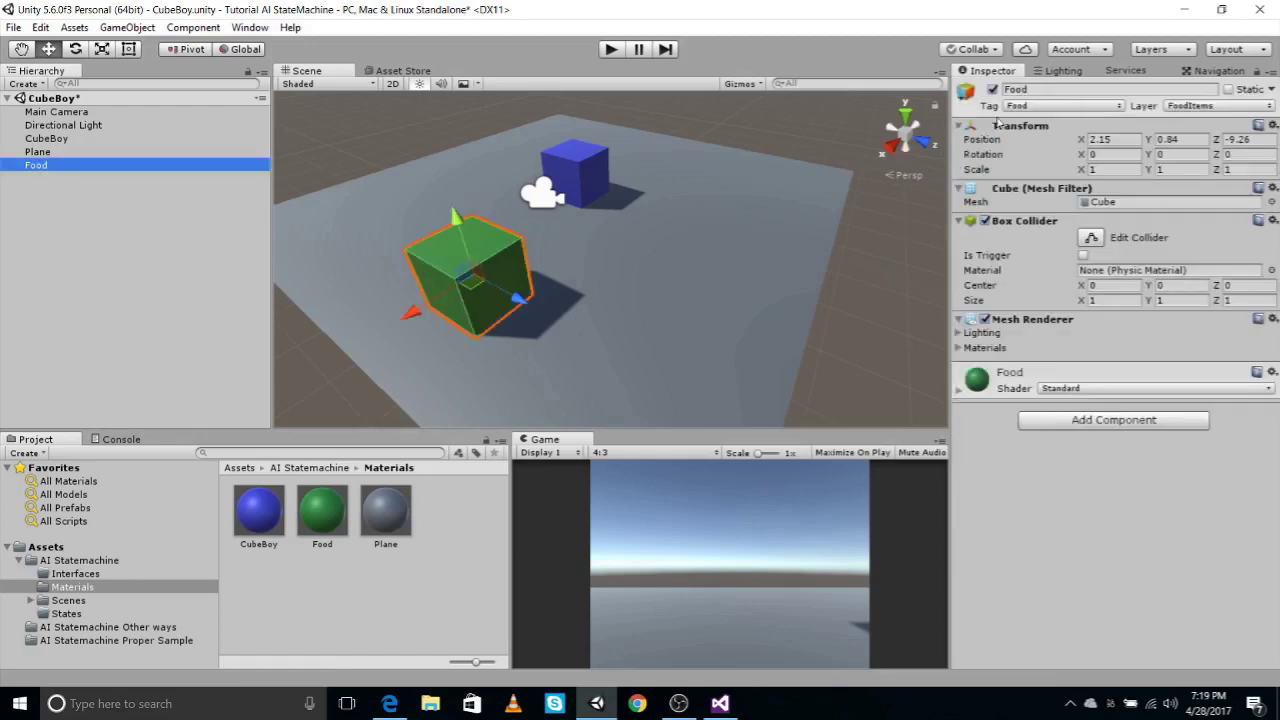
Step: Clear the selection and save the CubeBoy scene with Ctrl+S
{"action": "left_click", "coordinate": [38, 152]}
{"action": "left_click", "coordinate": [46, 138]}
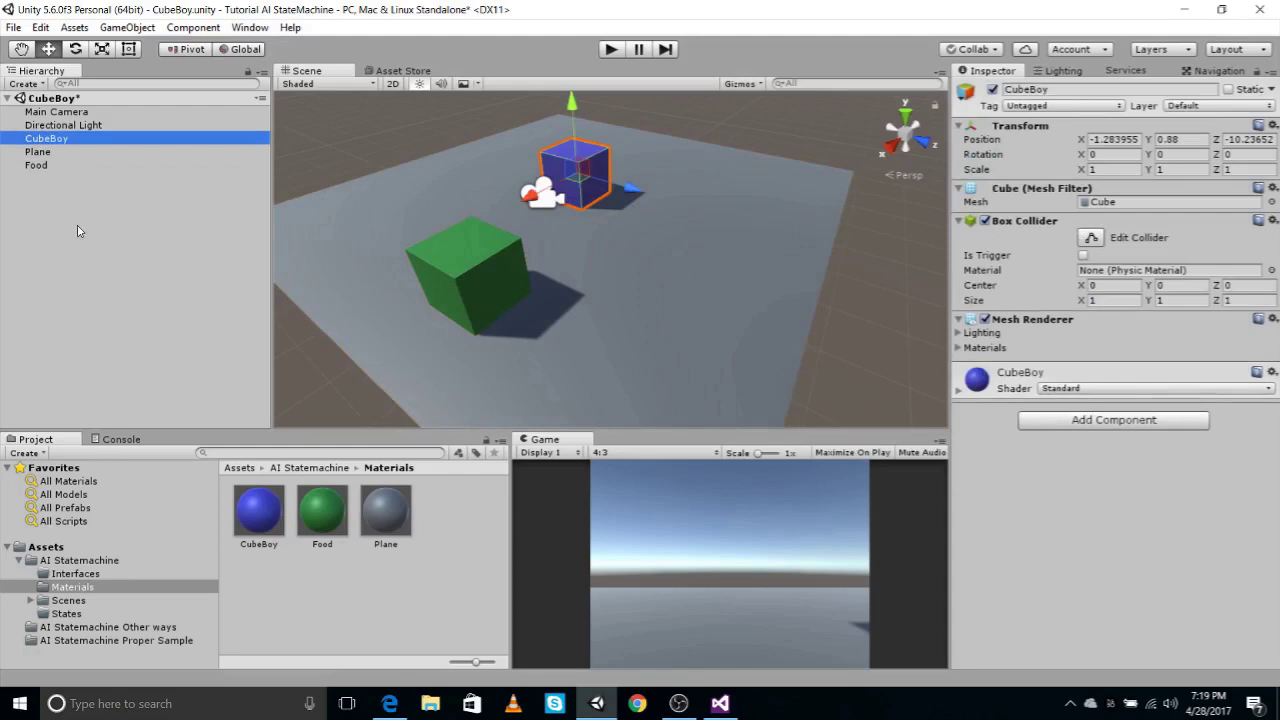
{"action": "left_click", "coordinate": [81, 210]}
{"action": "left_click", "coordinate": [39, 155]}
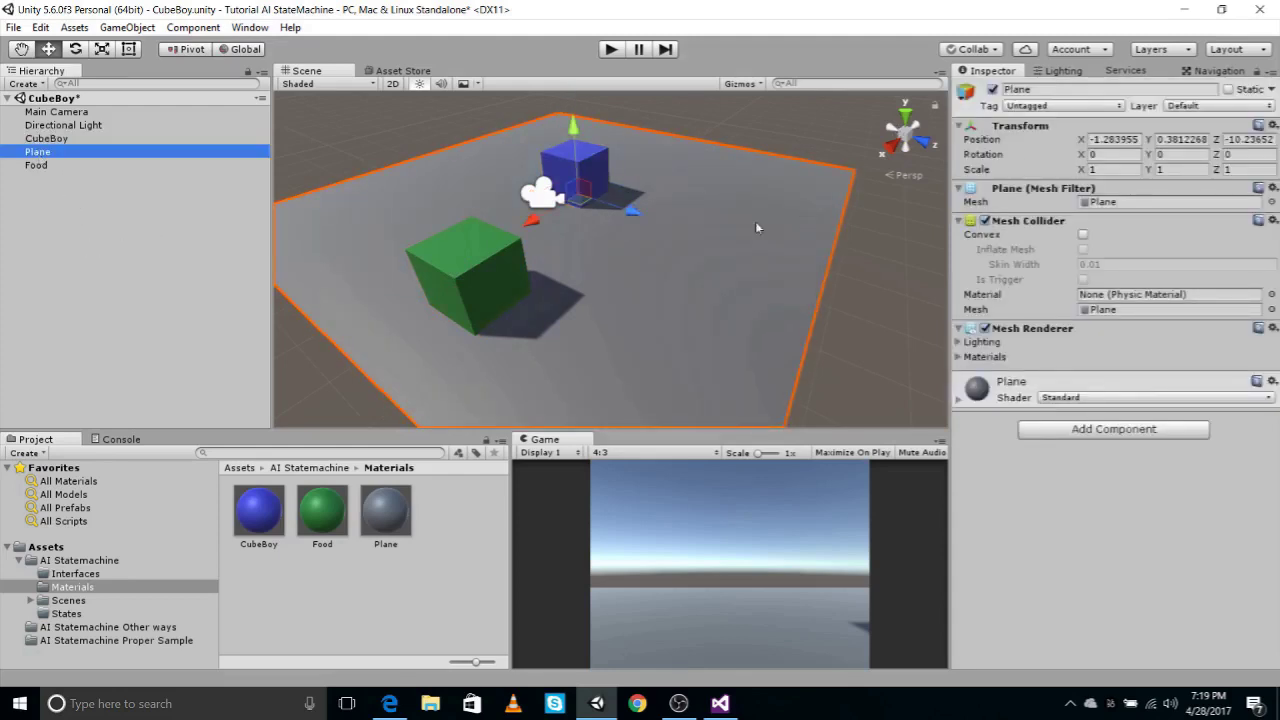
{"action": "left_click", "coordinate": [48, 193]}
{"action": "key", "text": "ctrl+s"}
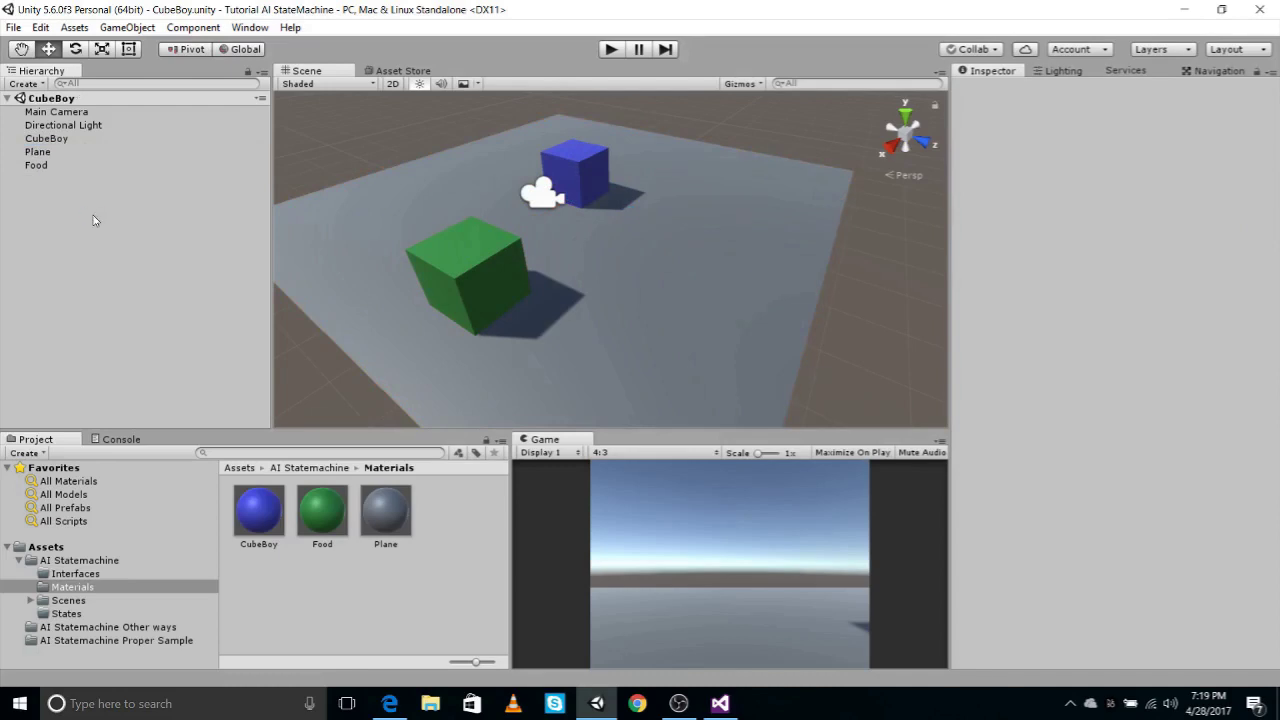
Step: Show the AI Statemachine folder and bring up its Create asset menu
{"action": "left_click", "coordinate": [48, 561]}
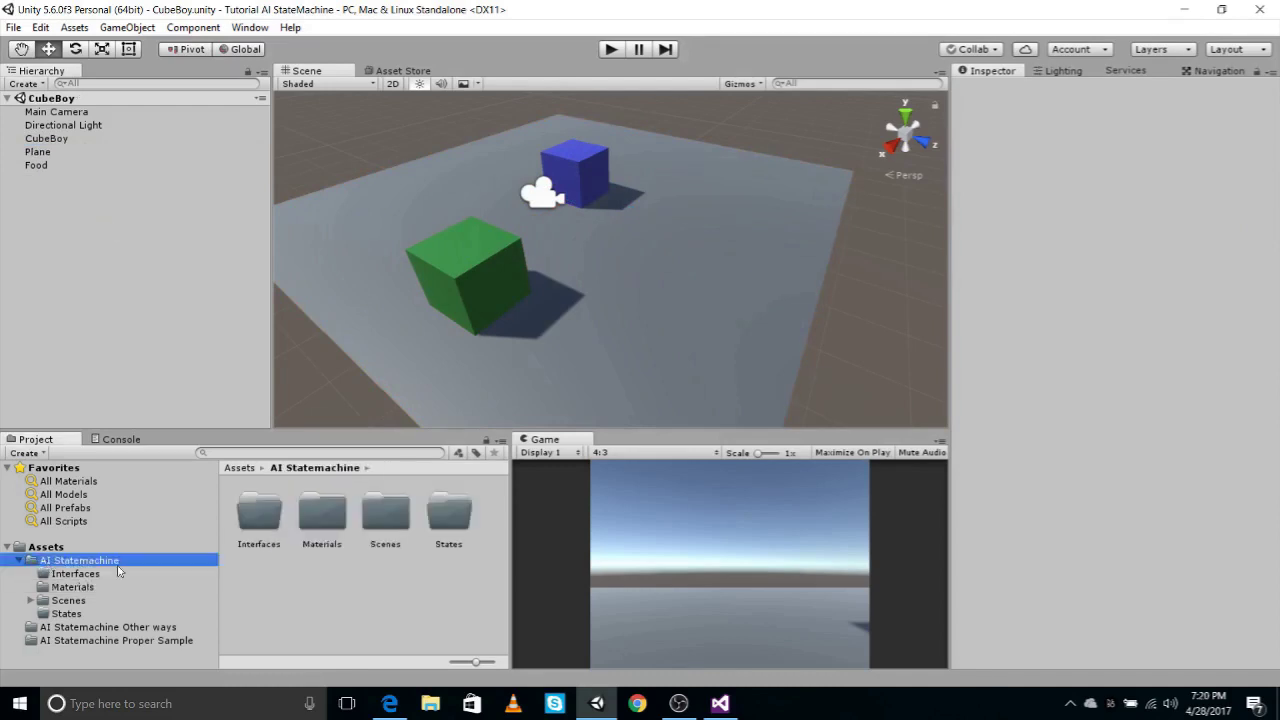
{"action": "right_click", "coordinate": [363, 582]}
{"action": "mouse_move", "coordinate": [480, 273]}
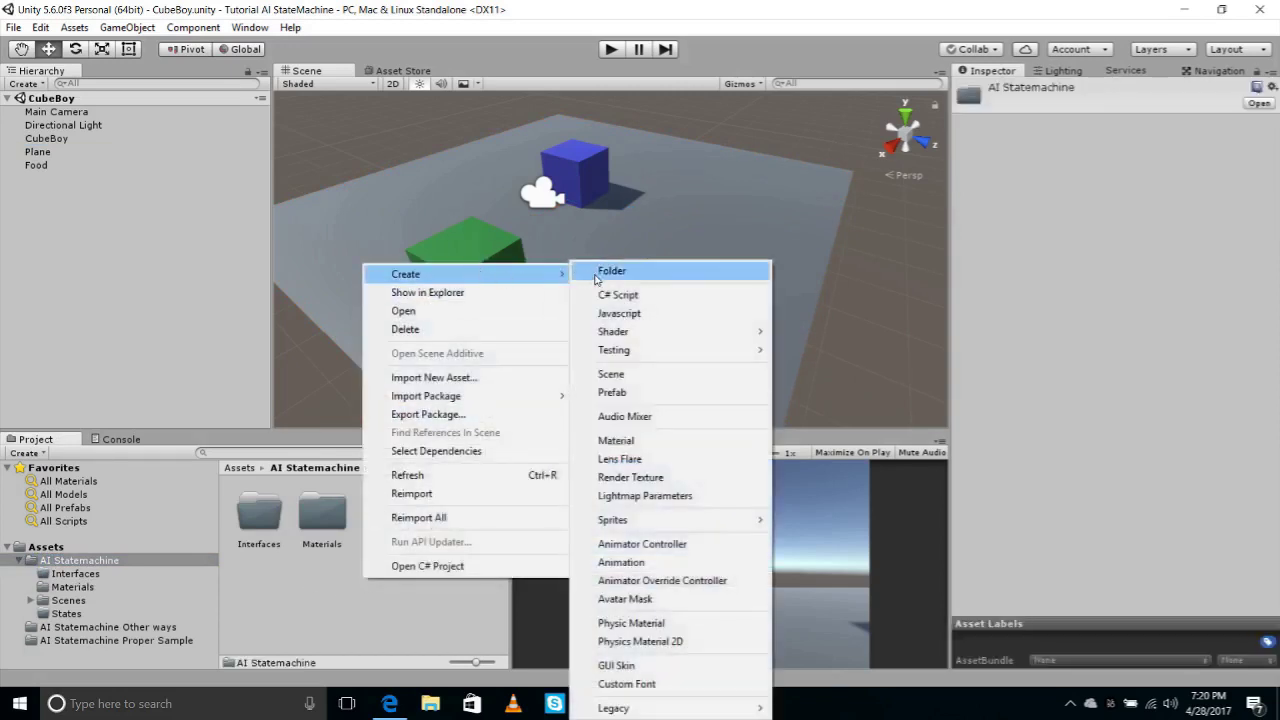